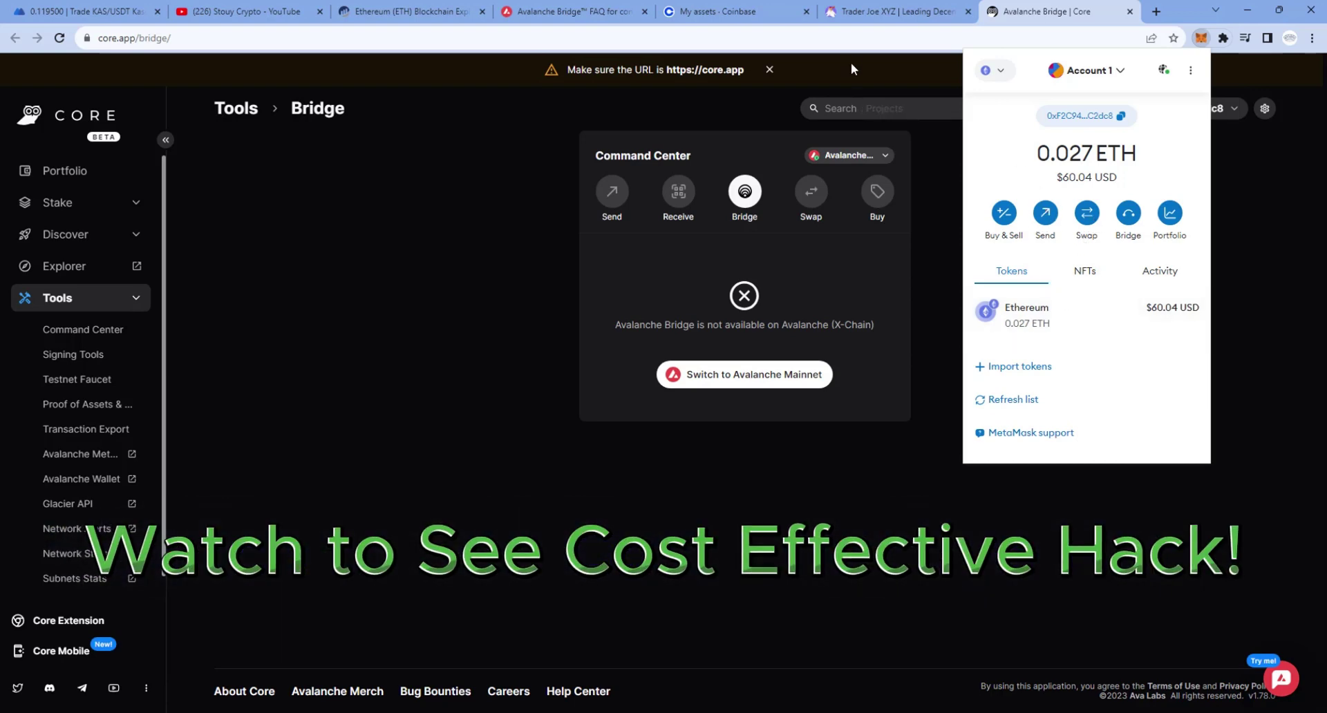
- On the Trader Joe page, bring up MetaMask's network selector
key(ctrl+shift+Tab)
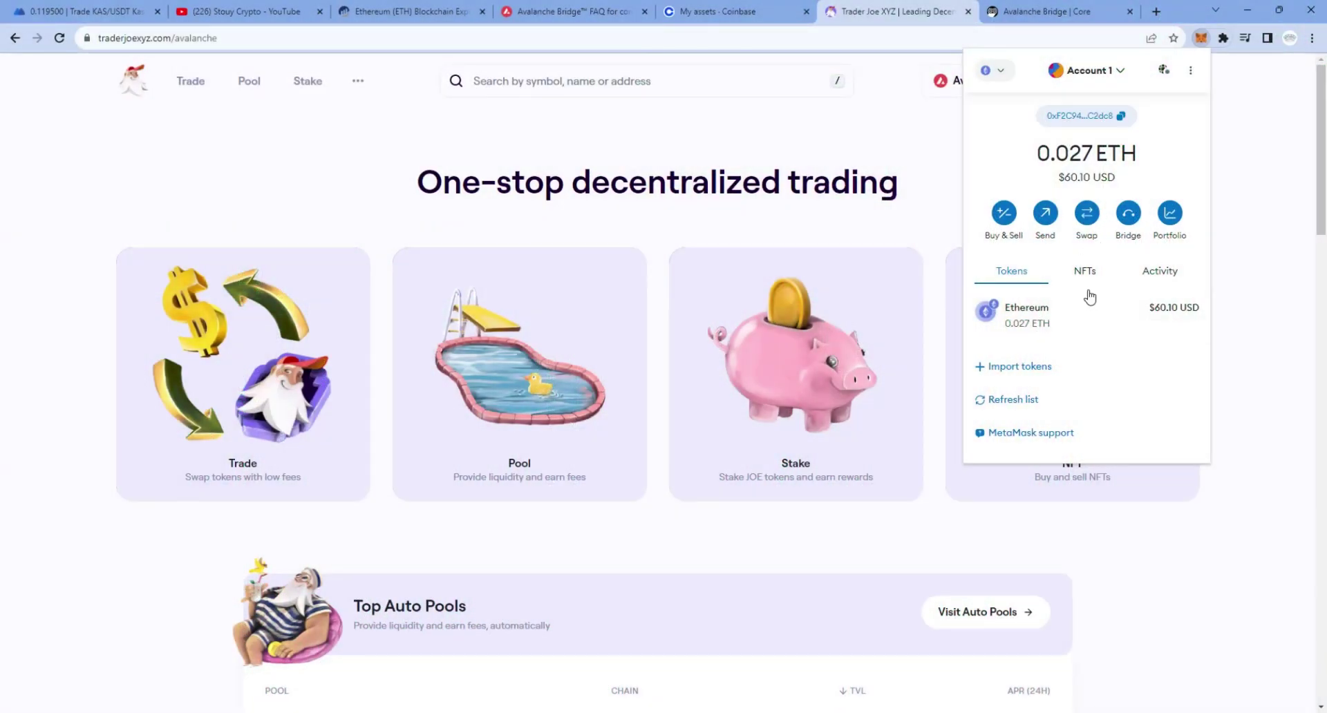
click(1001, 73)
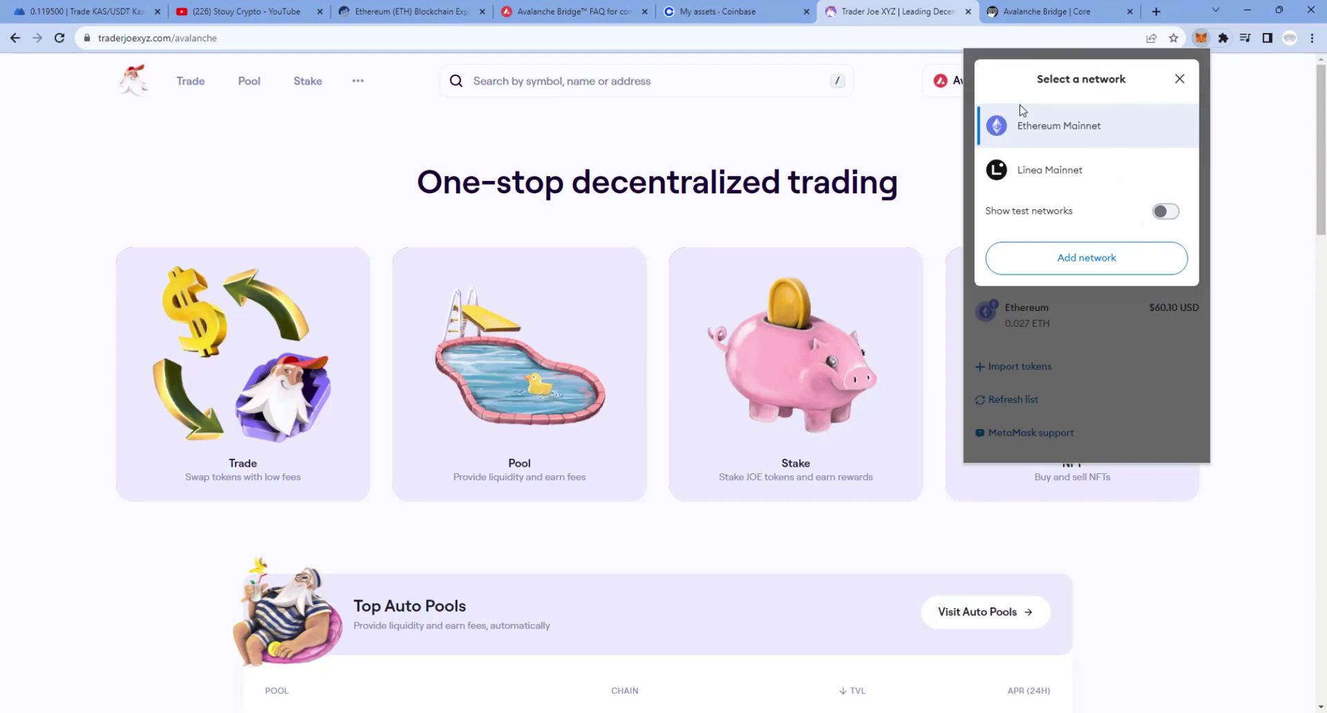
- Add and approve Avalanche Network C-Chain as a new wallet network
click(1058, 267)
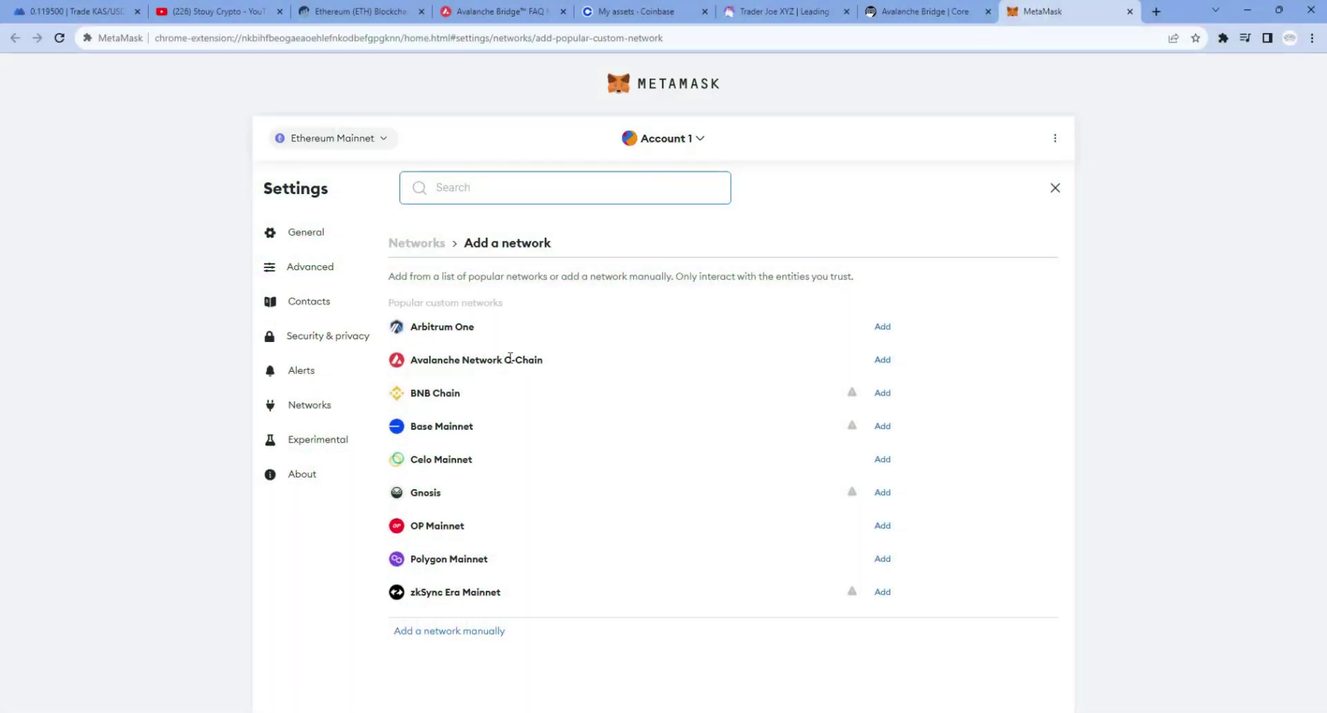
drag(499, 360, 523, 358)
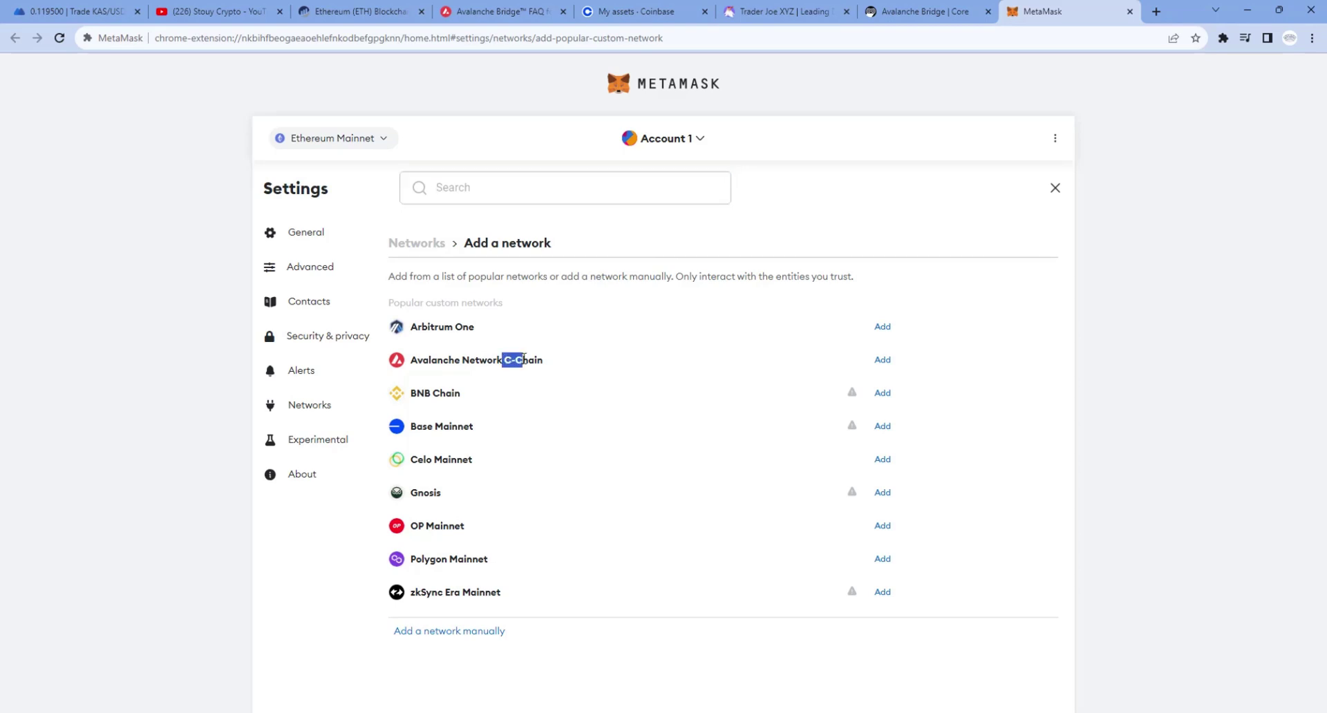
click(884, 361)
click(714, 564)
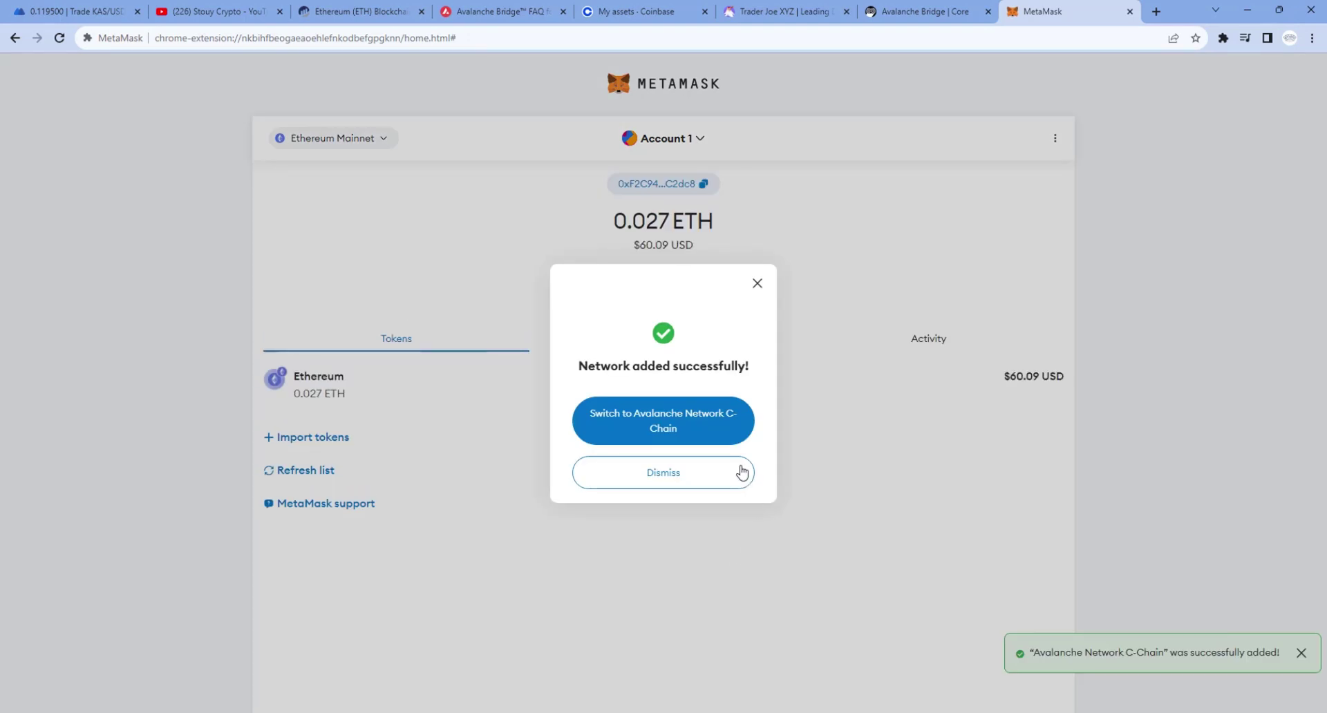
click(705, 483)
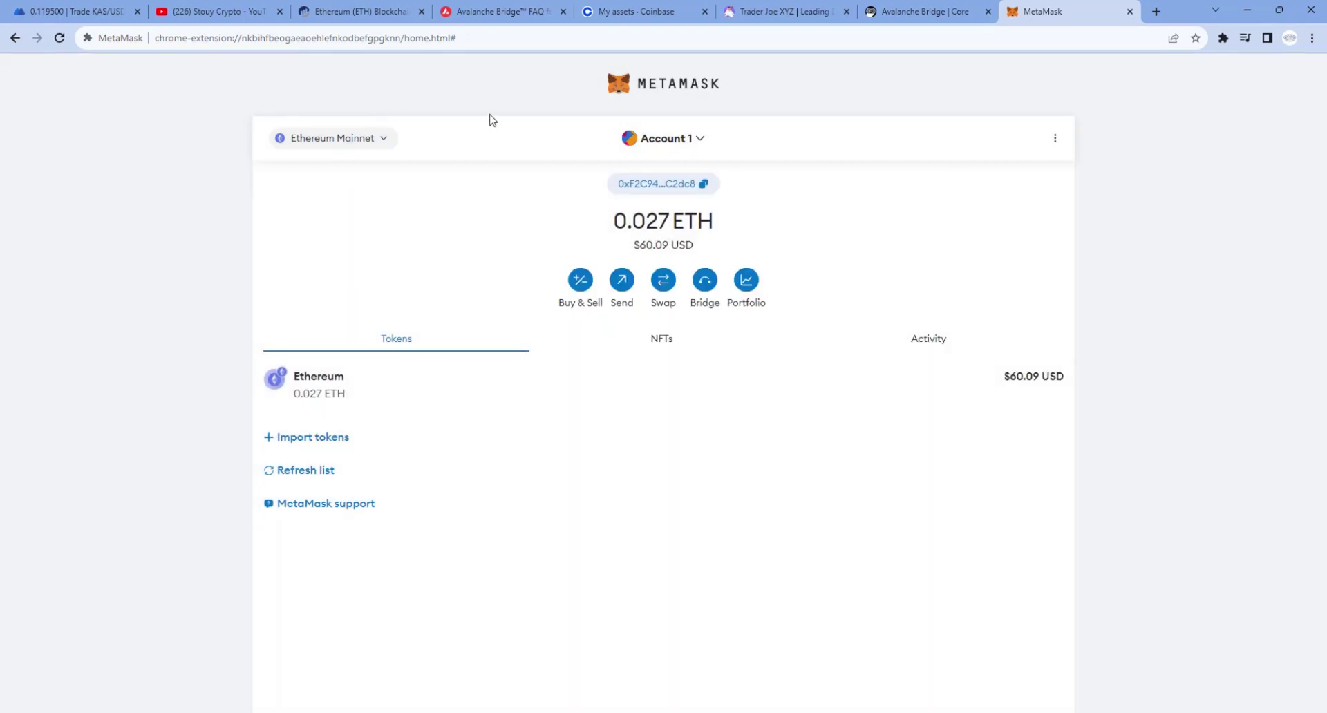
- Switch to Avalanche C-Chain to see its 0 AVAX, then back to Ethereum Mainnet
click(332, 141)
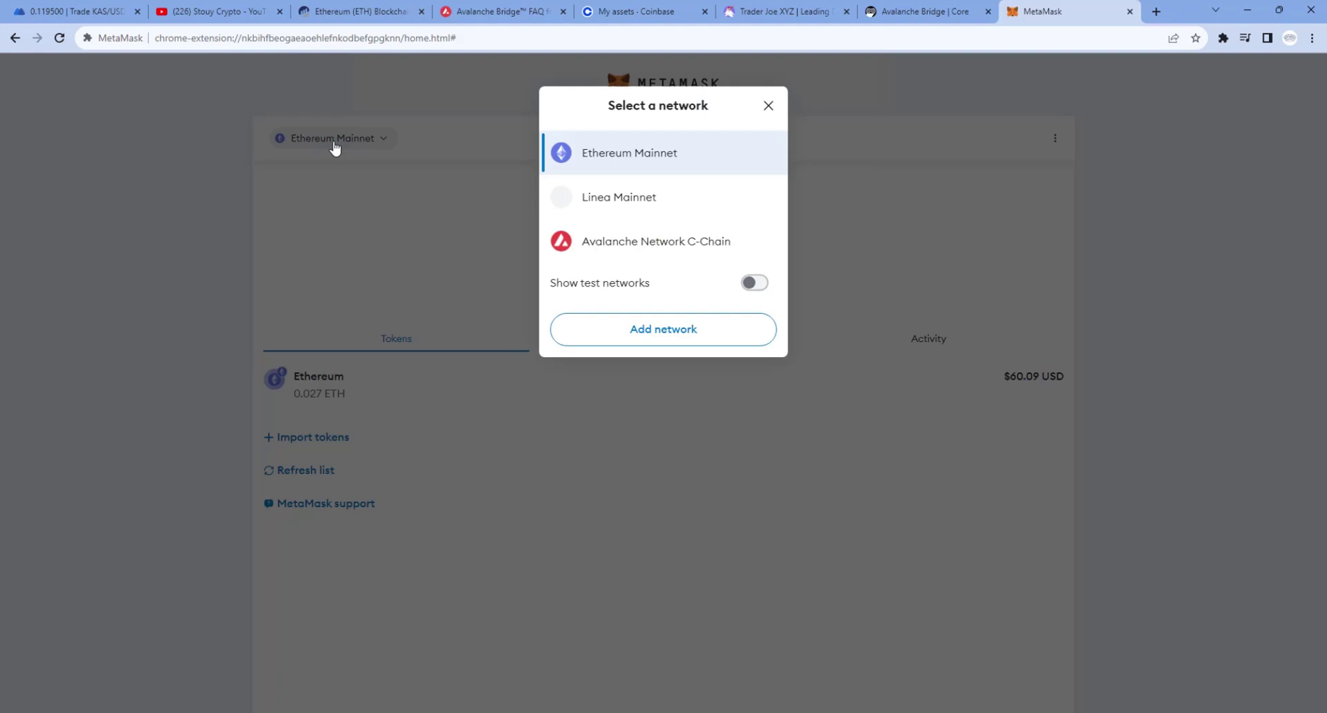
click(613, 248)
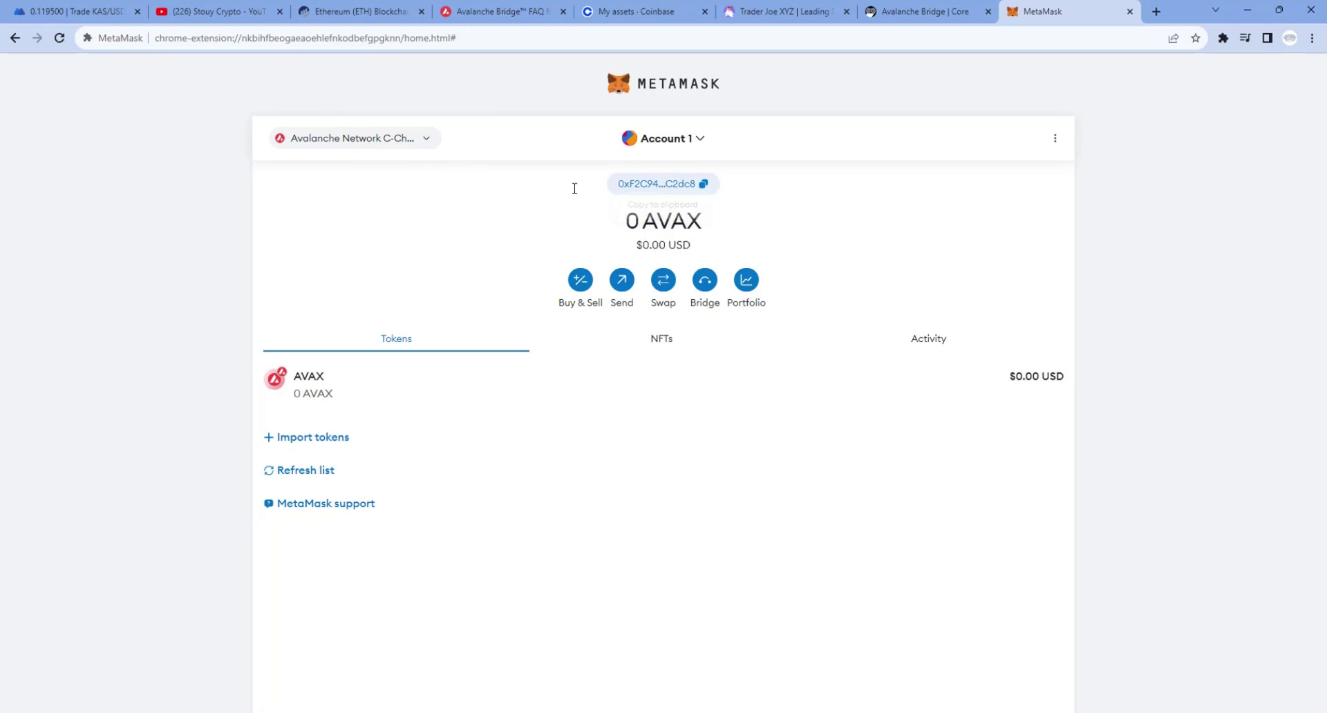
click(391, 141)
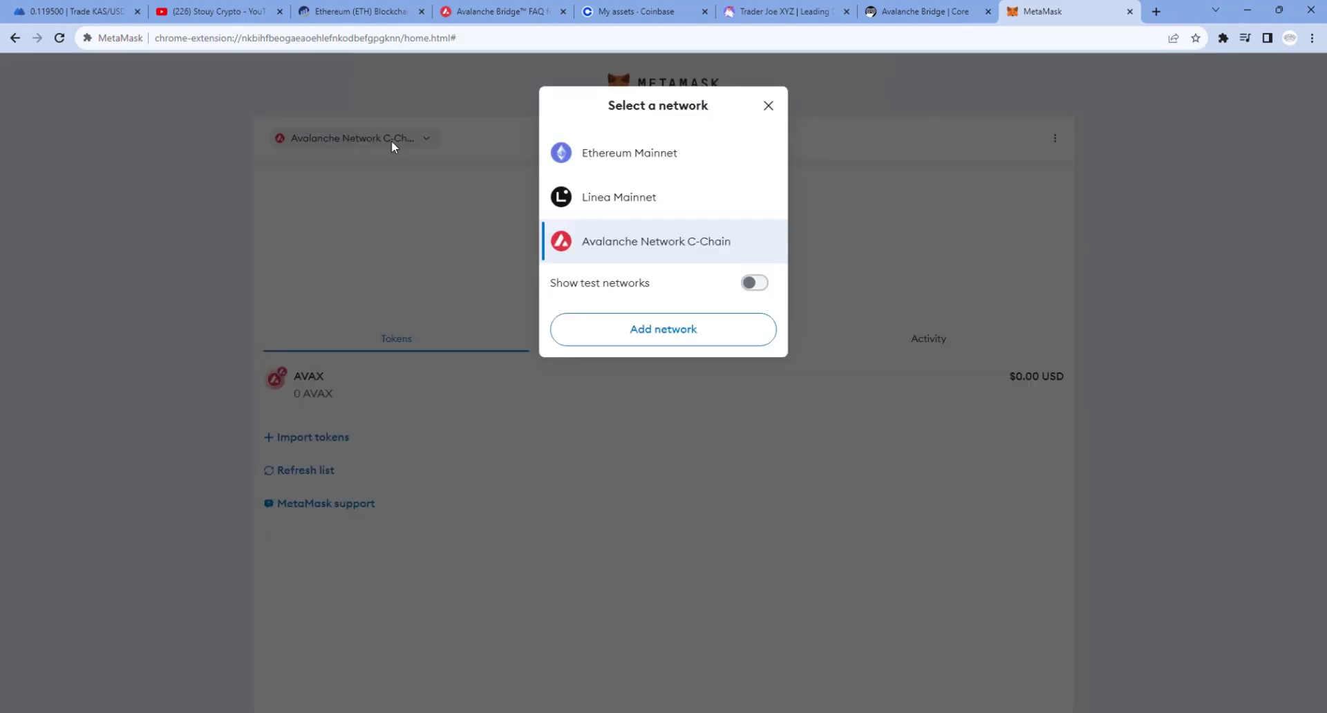
click(605, 166)
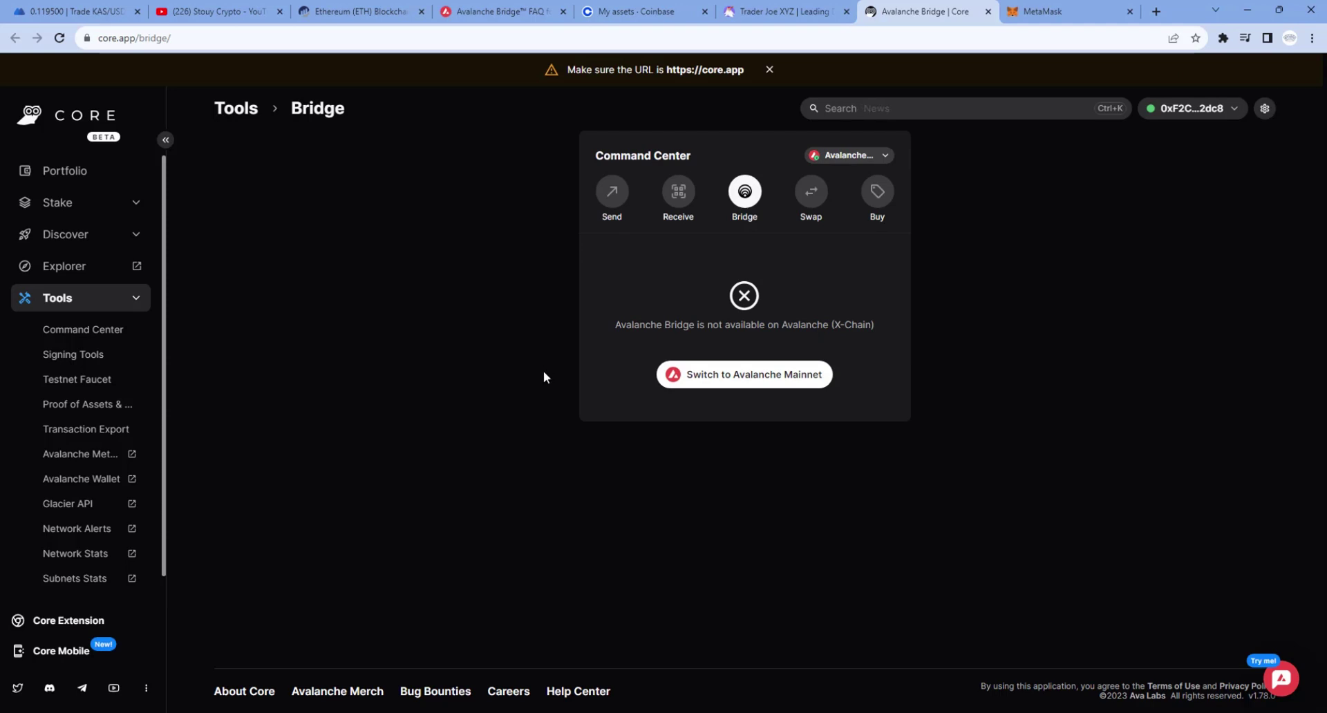
- Switch tabs to the MetaMask wallet showing 0.027 ETH on Ethereum Mainnet
key(ctrl+3)
key(ctrl+8)
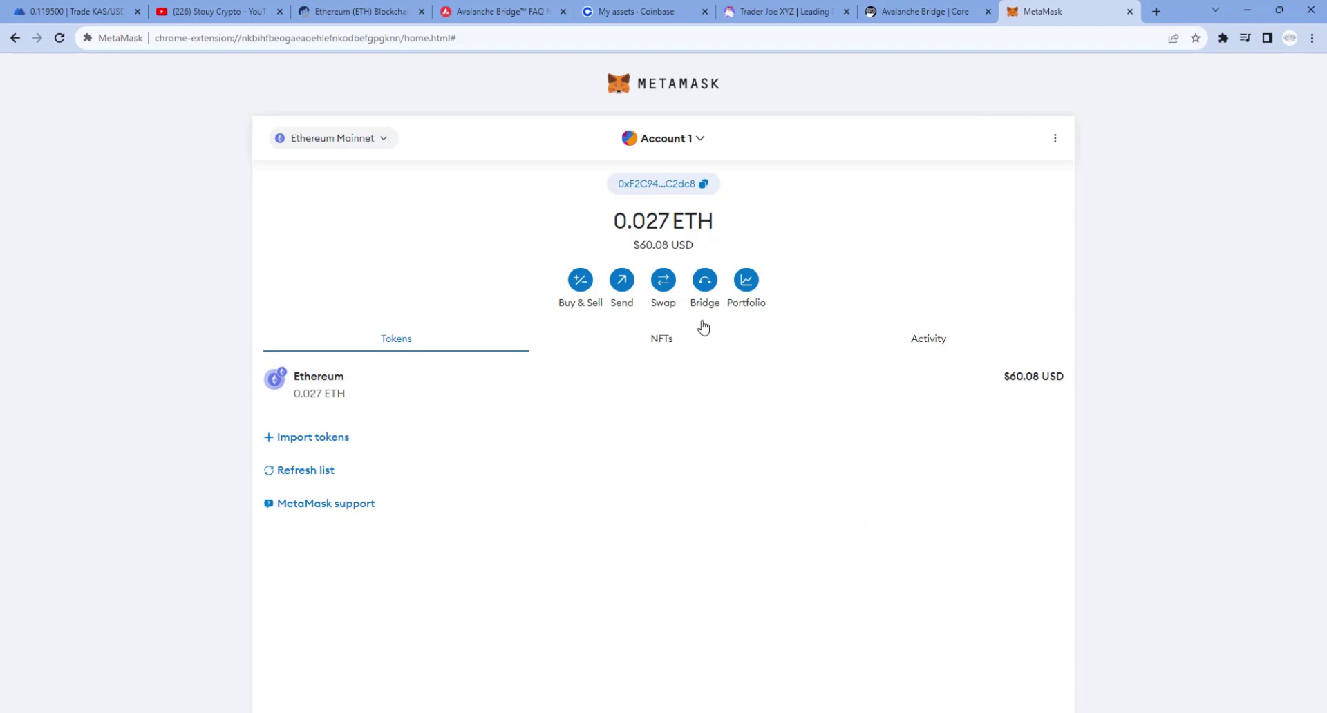
- Bridge 0.02 ETH from Ethereum to AVAX on Avalanche, getting a Stargate Bridge quote
click(705, 280)
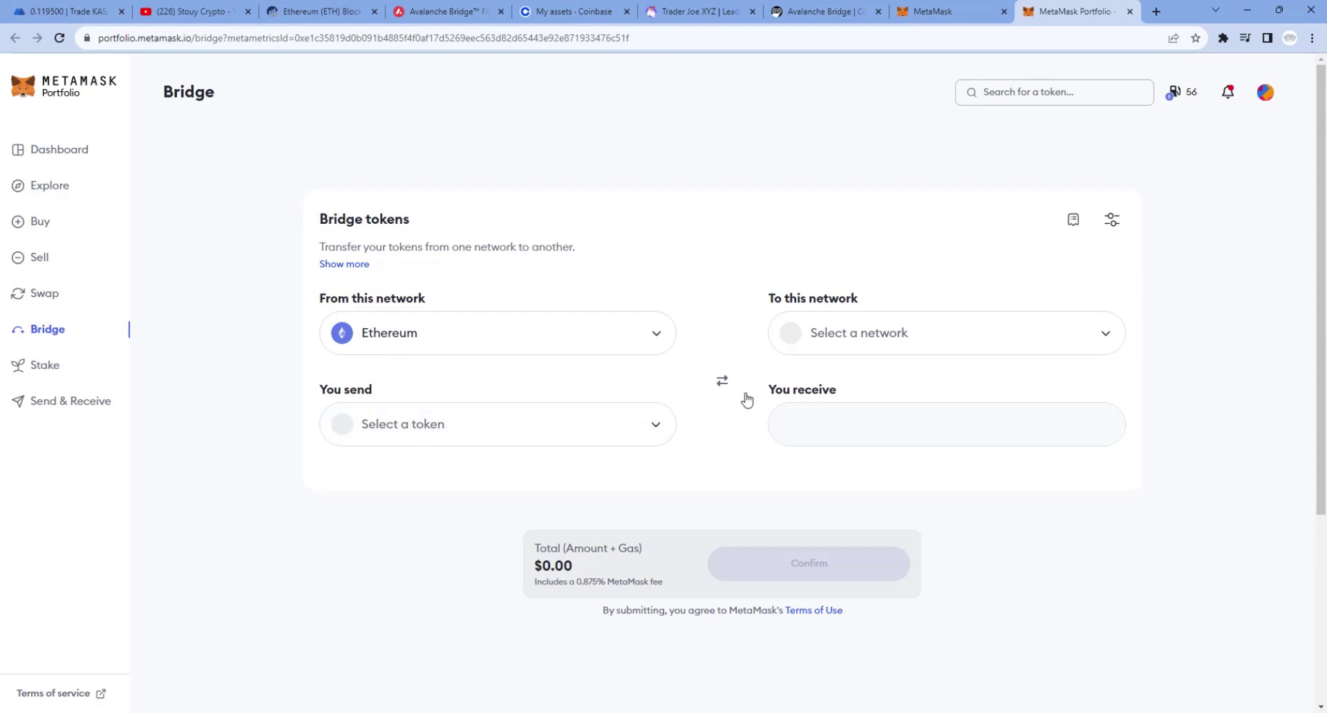
click(802, 345)
scroll(854, 456, down, 1)
click(855, 482)
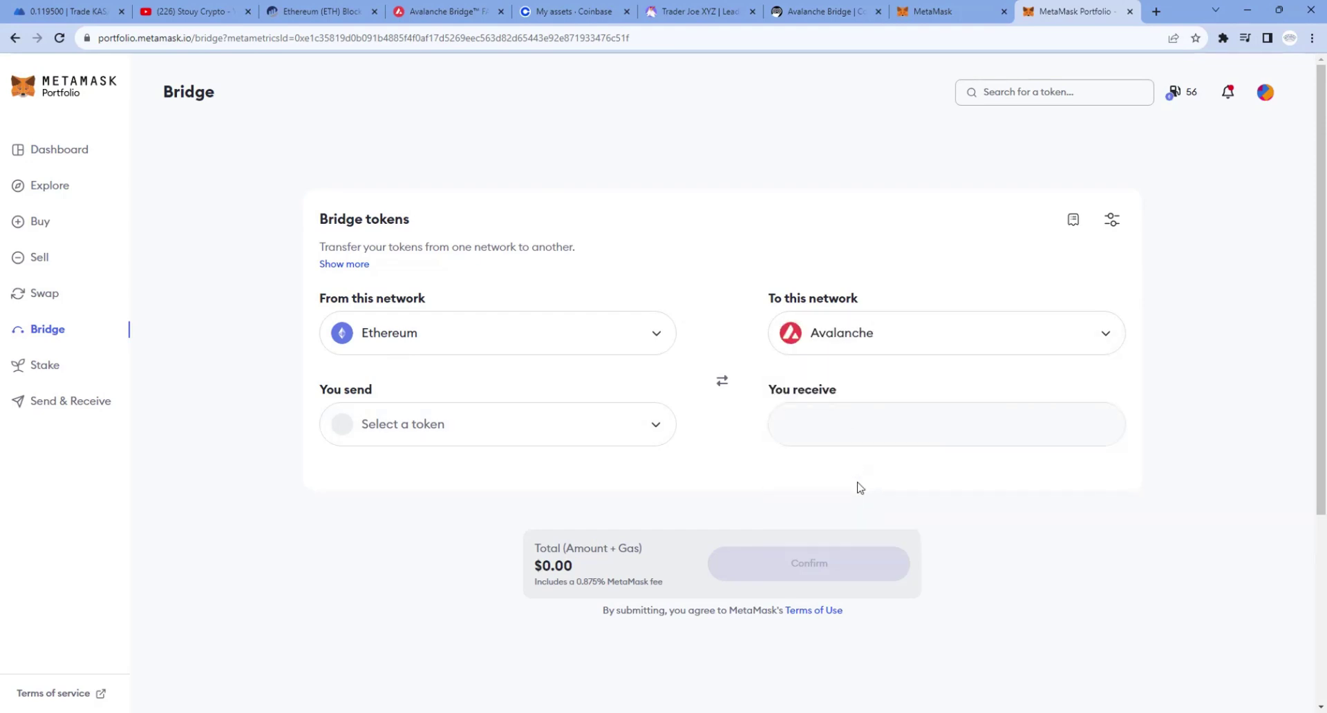
click(545, 429)
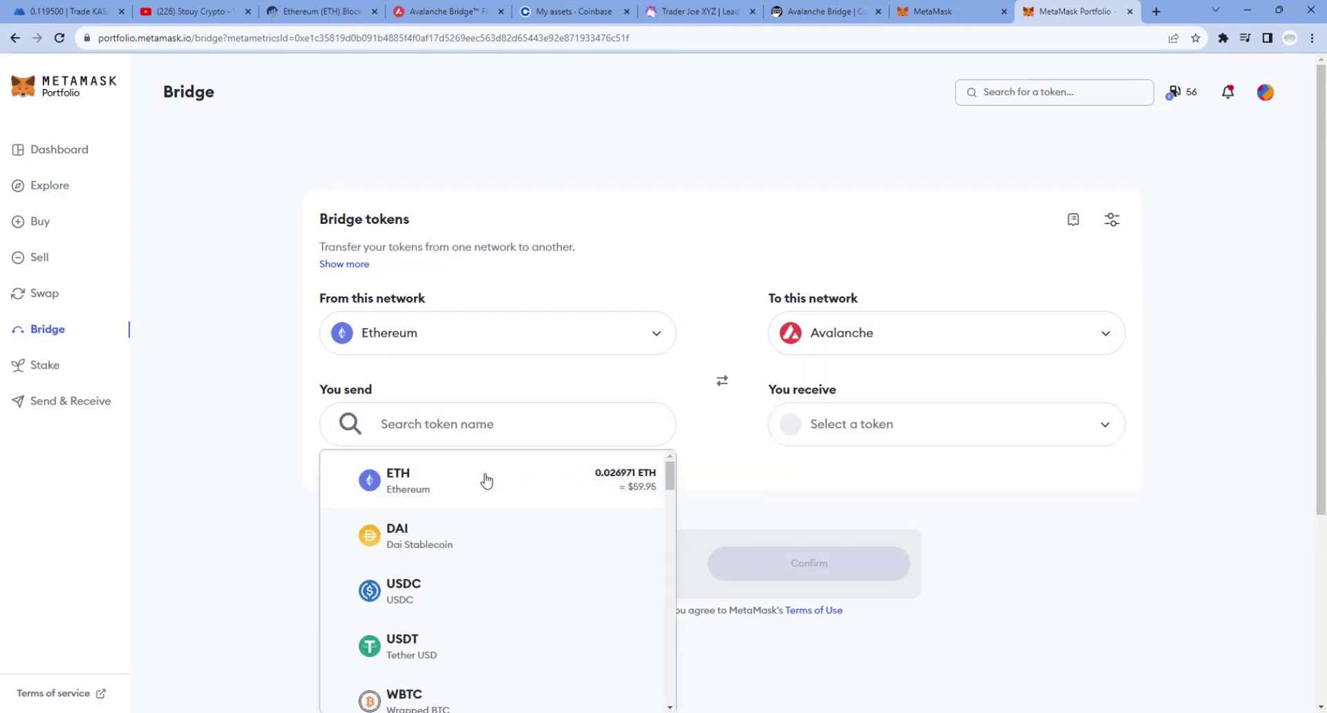
click(488, 481)
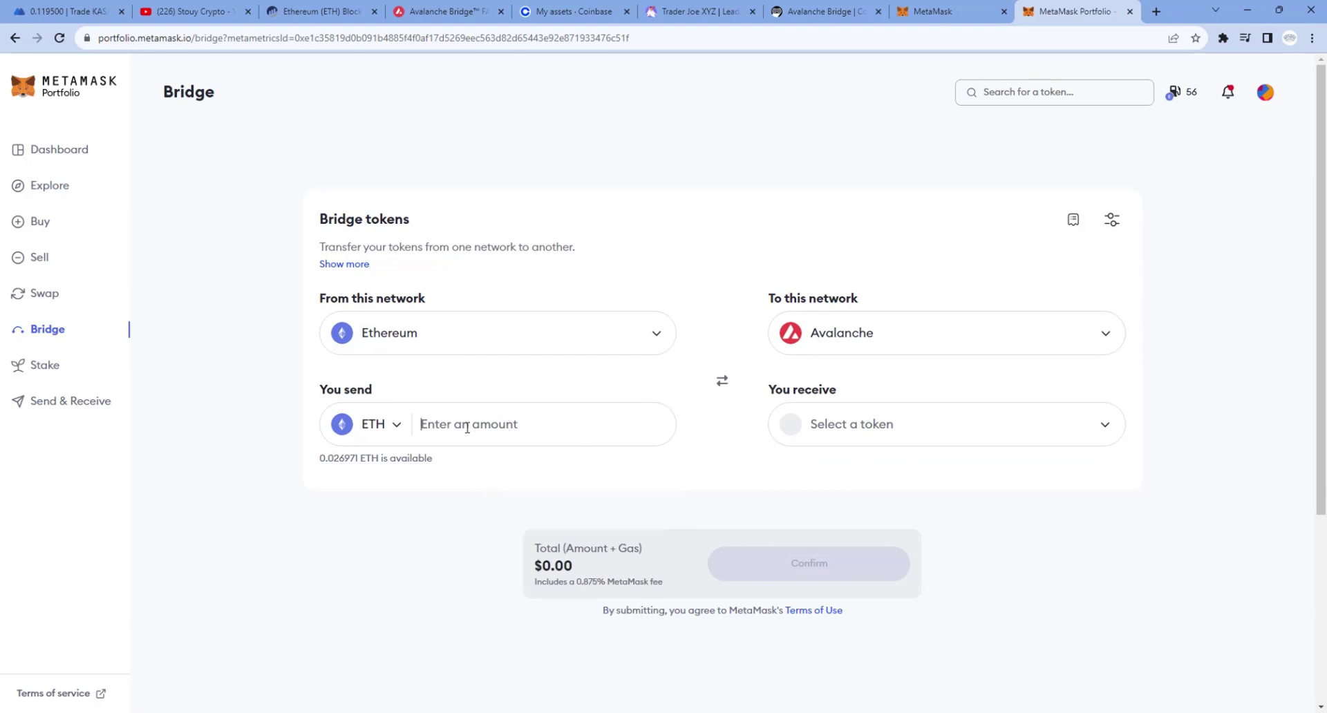
click(889, 433)
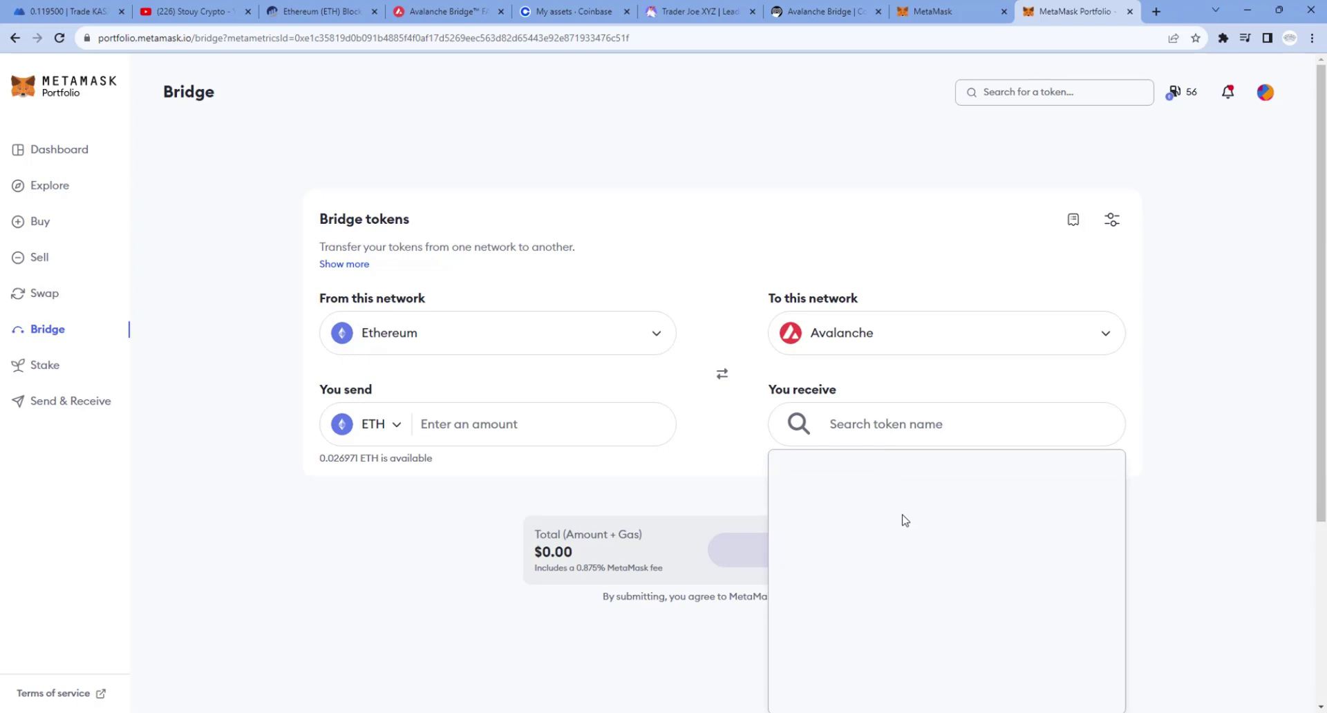
scroll(898, 484, down, 1)
click(893, 419)
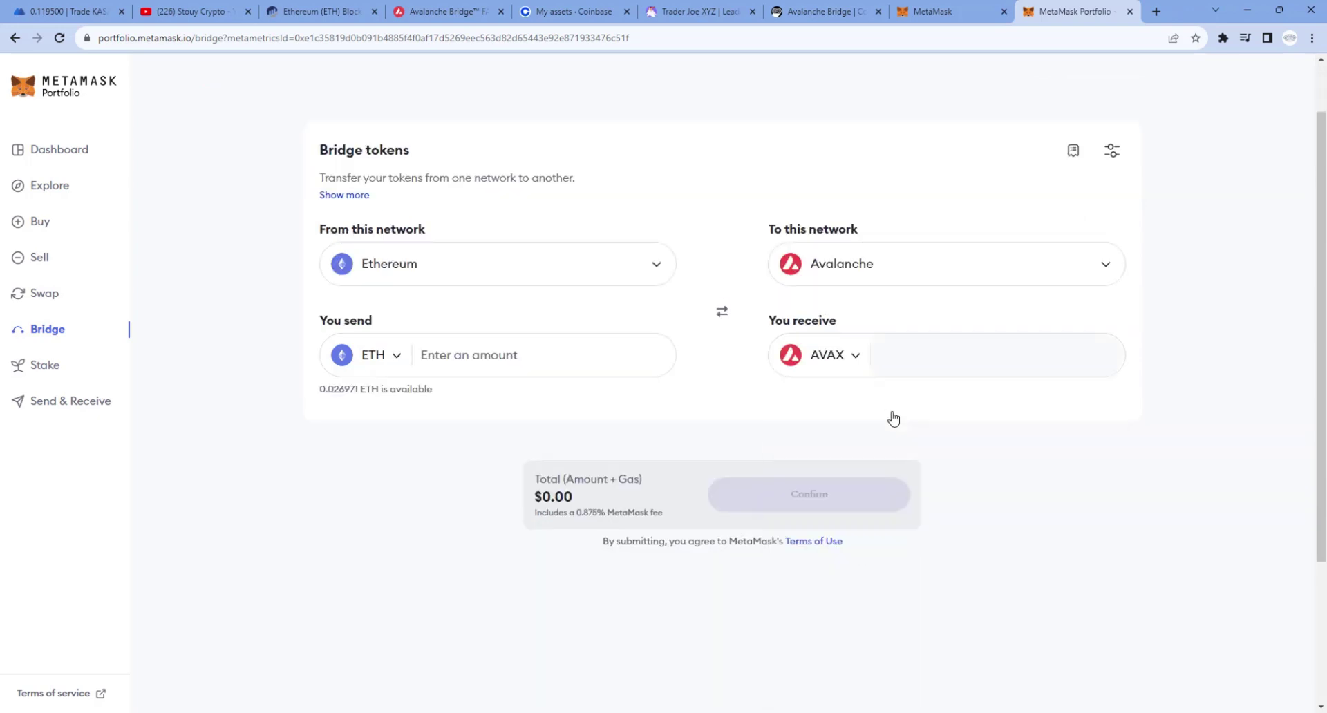
click(496, 365)
text(0.02)
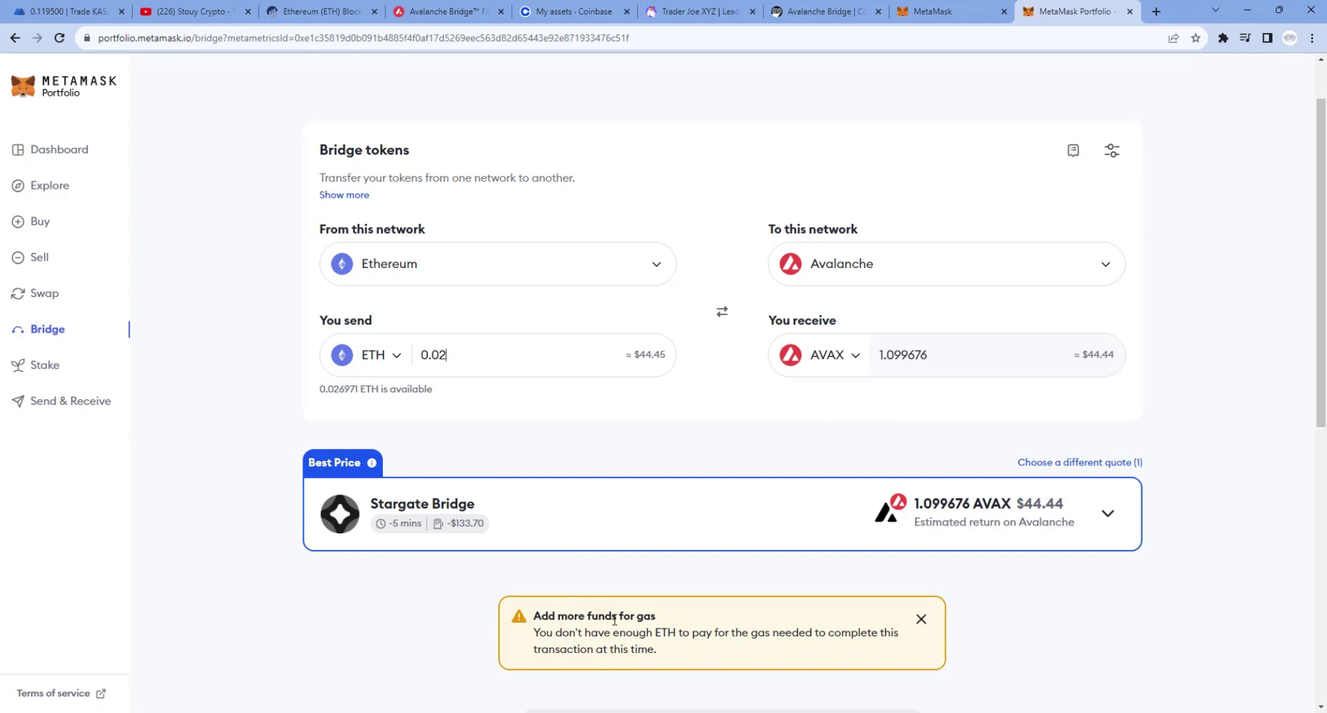
- Expand the Stargate Bridge quote to review its timeline and $178.16 cost
click(1107, 512)
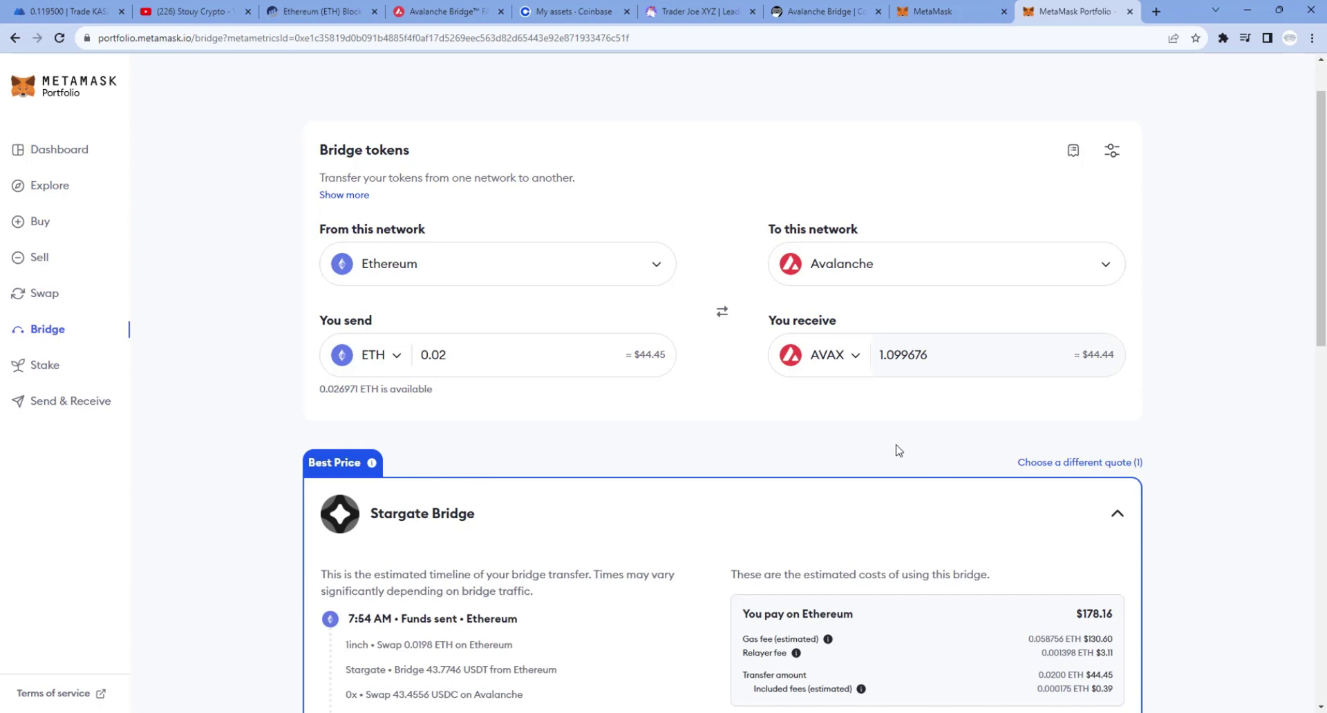
scroll(603, 452, down, 2)
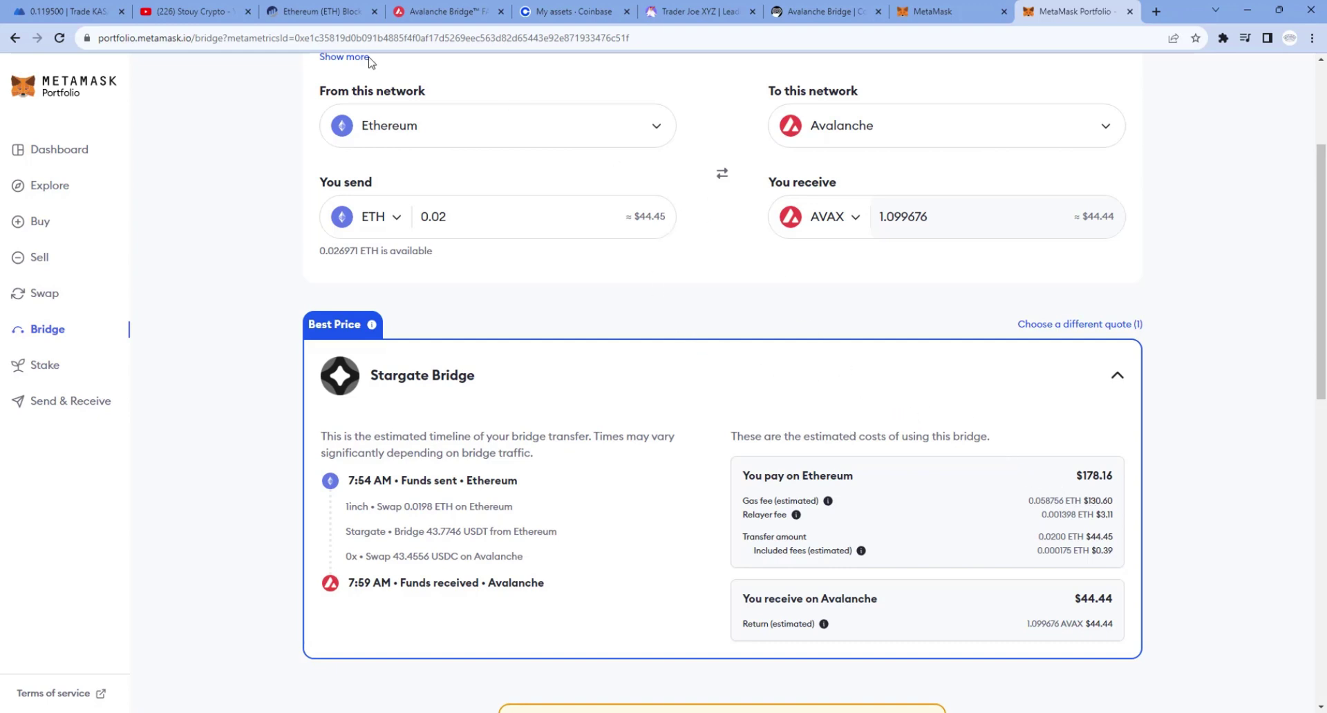
scroll(891, 418, up, 1)
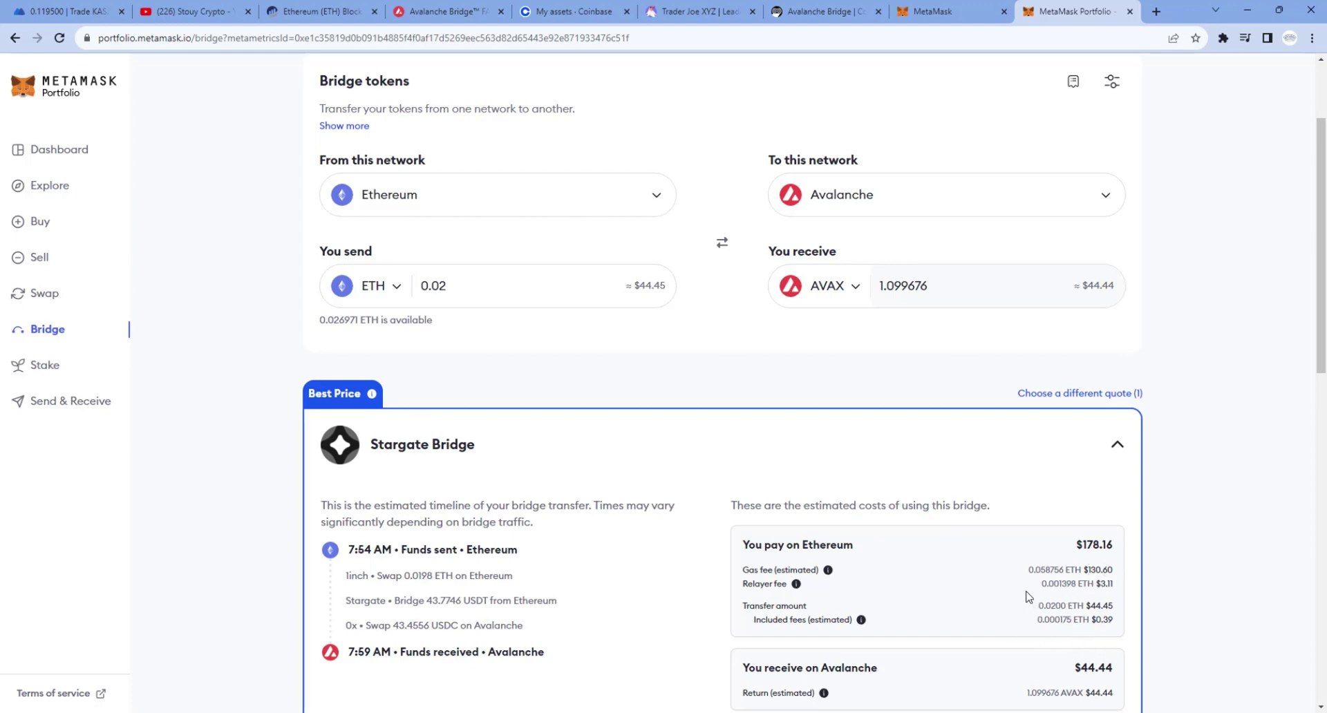
scroll(864, 456, up, 2)
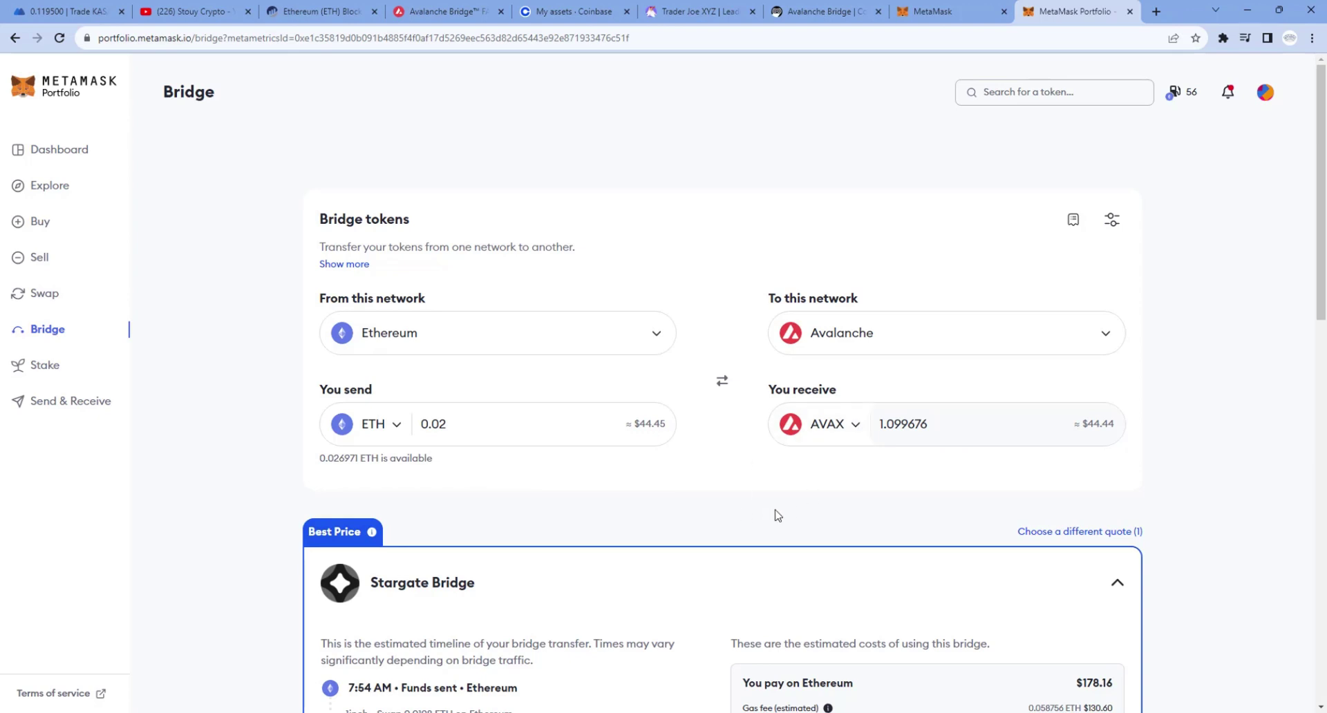
scroll(801, 518, down, 1)
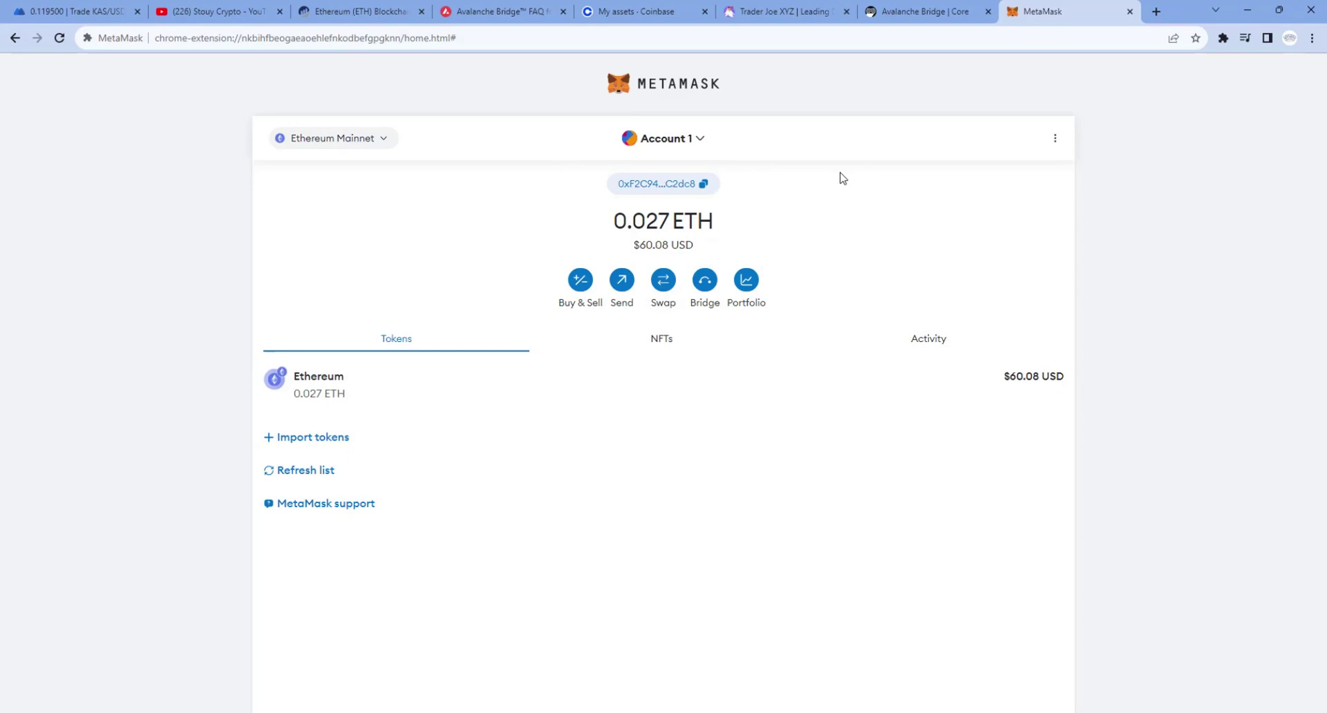
- Move between the Core, MetaMask and Coinbase tabs, then check MetaMask's network list
key(ctrl+shift+Tab)
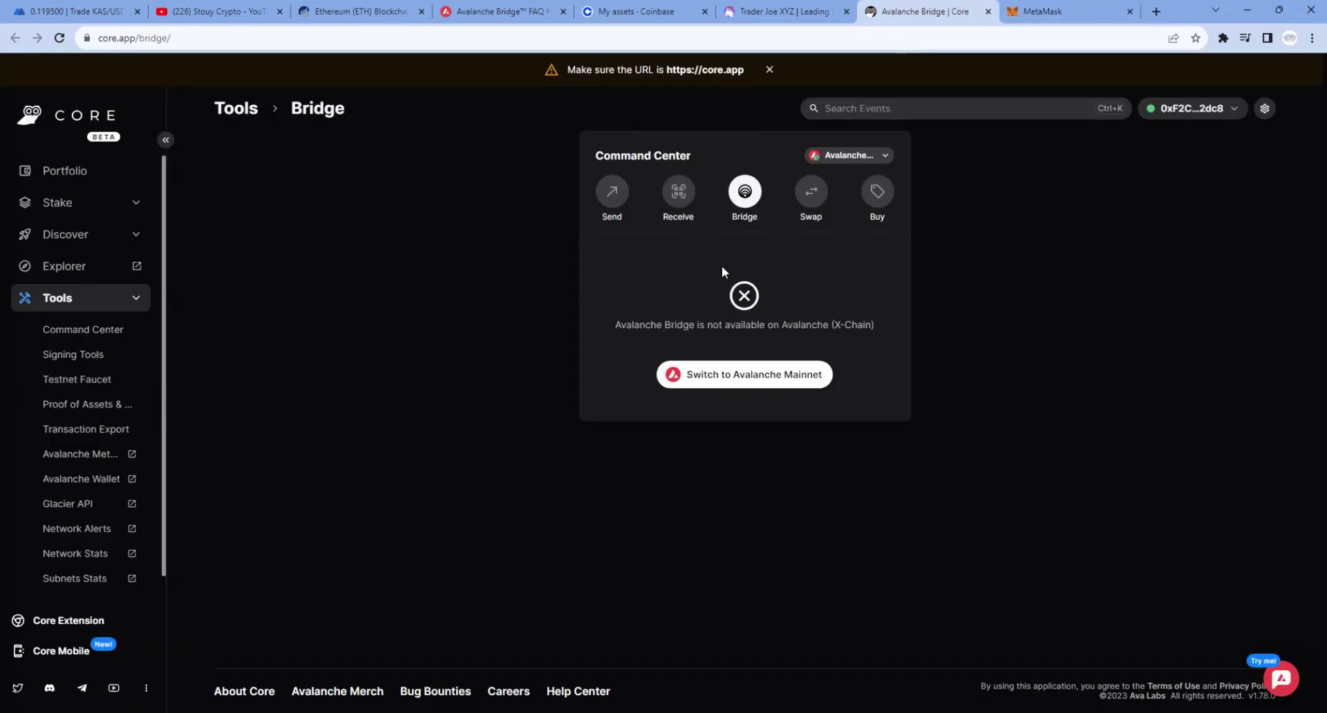
click(1037, 11)
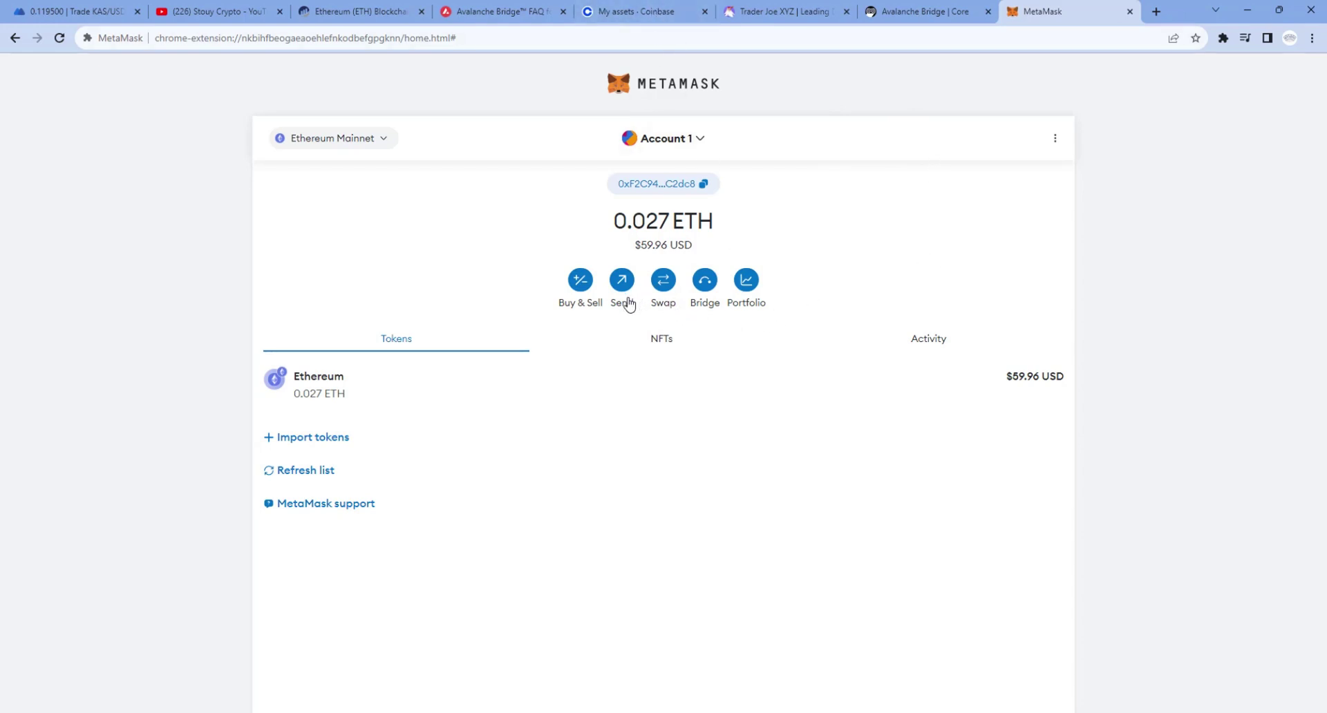
click(680, 10)
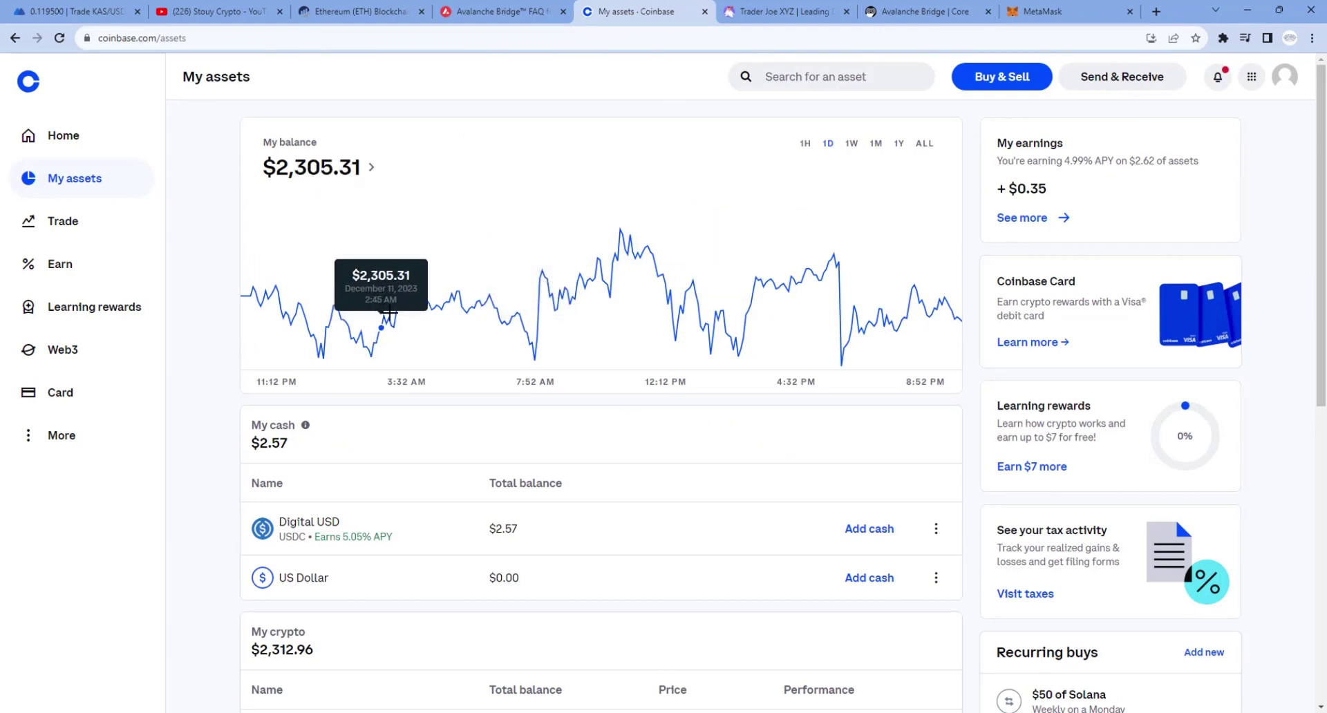
click(1023, 14)
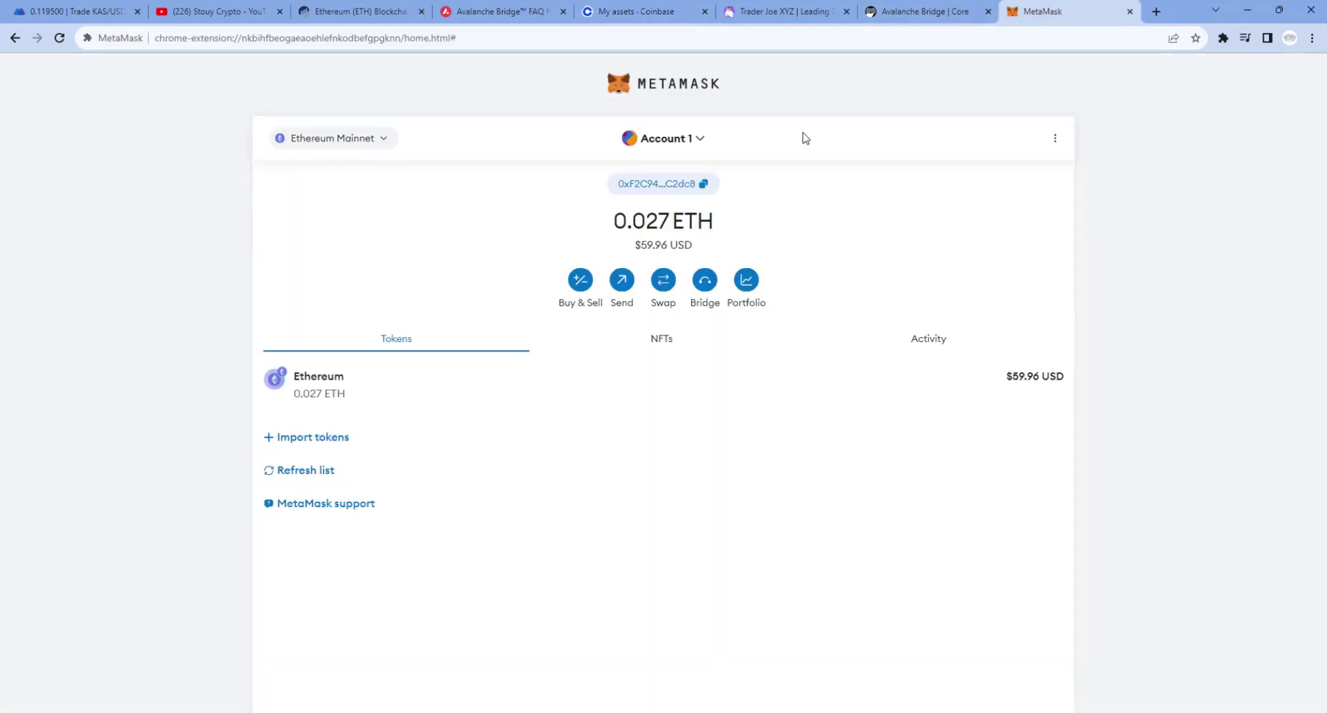
click(328, 140)
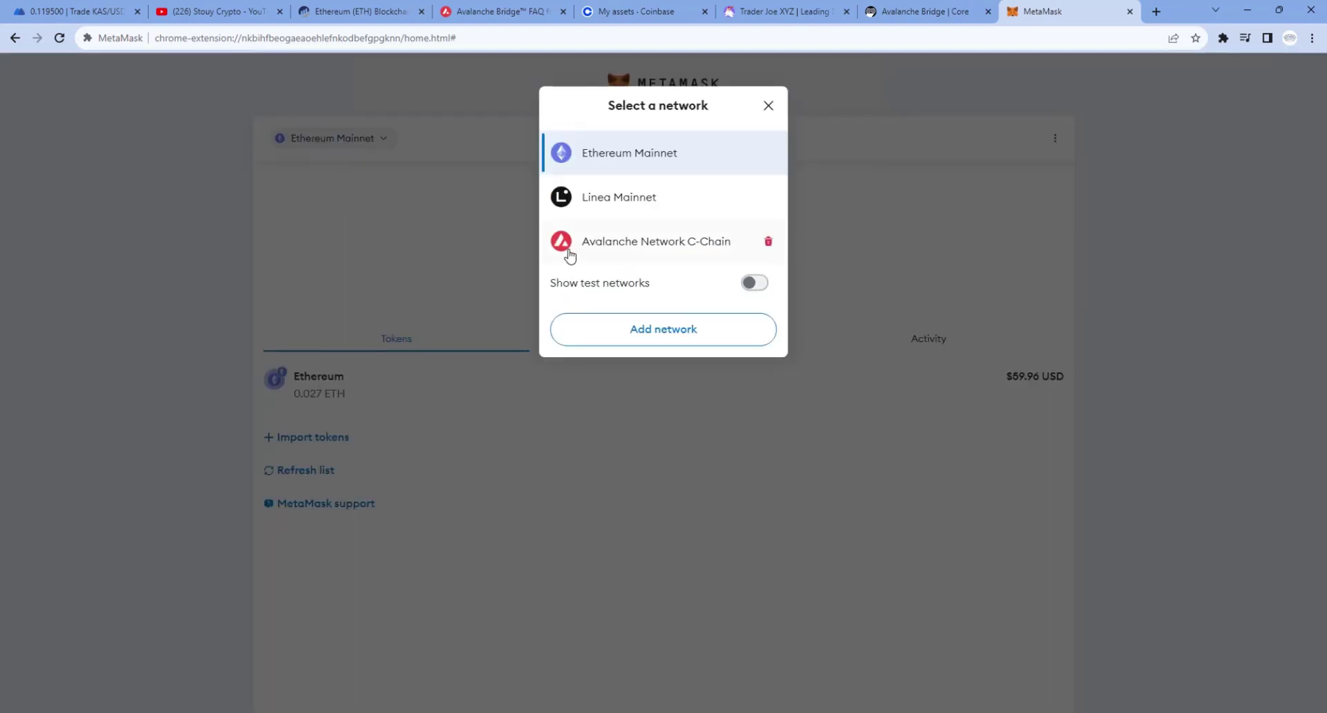
key(Escape)
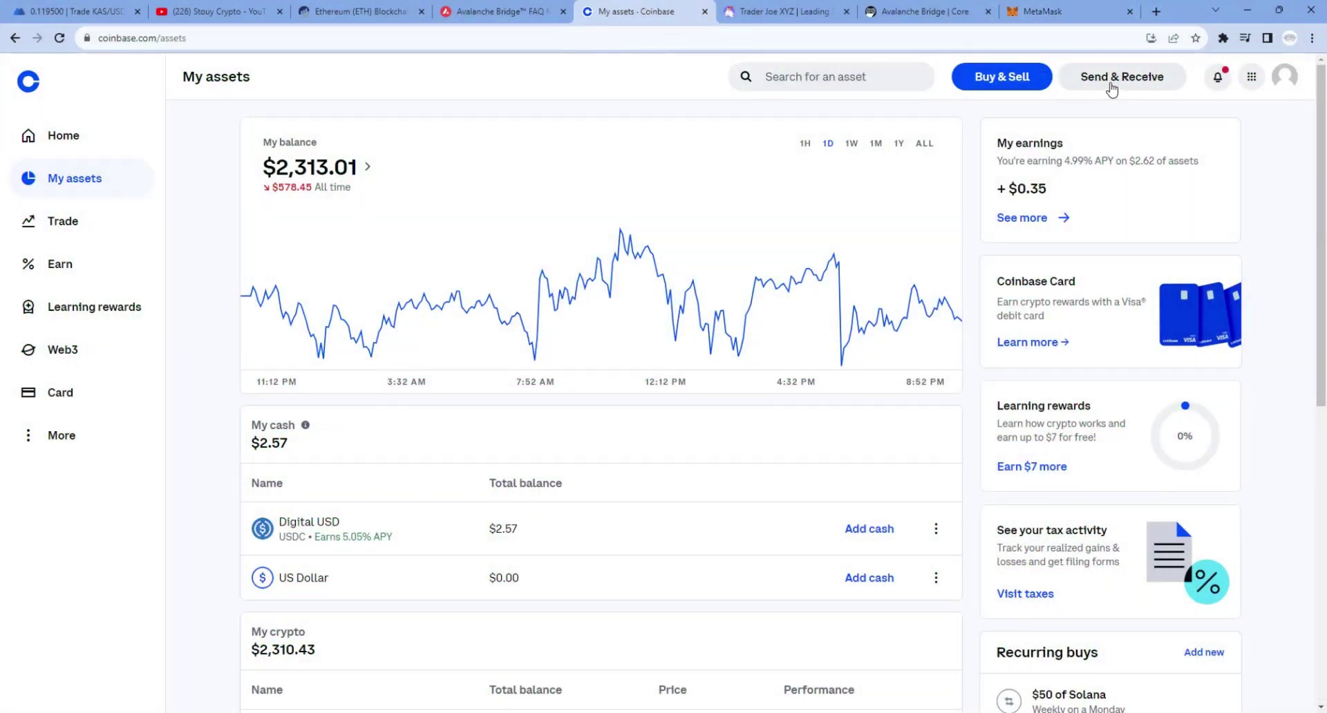
- Copy Coinbase's Ethereum receive address and return to the MetaMask wallet
click(1111, 84)
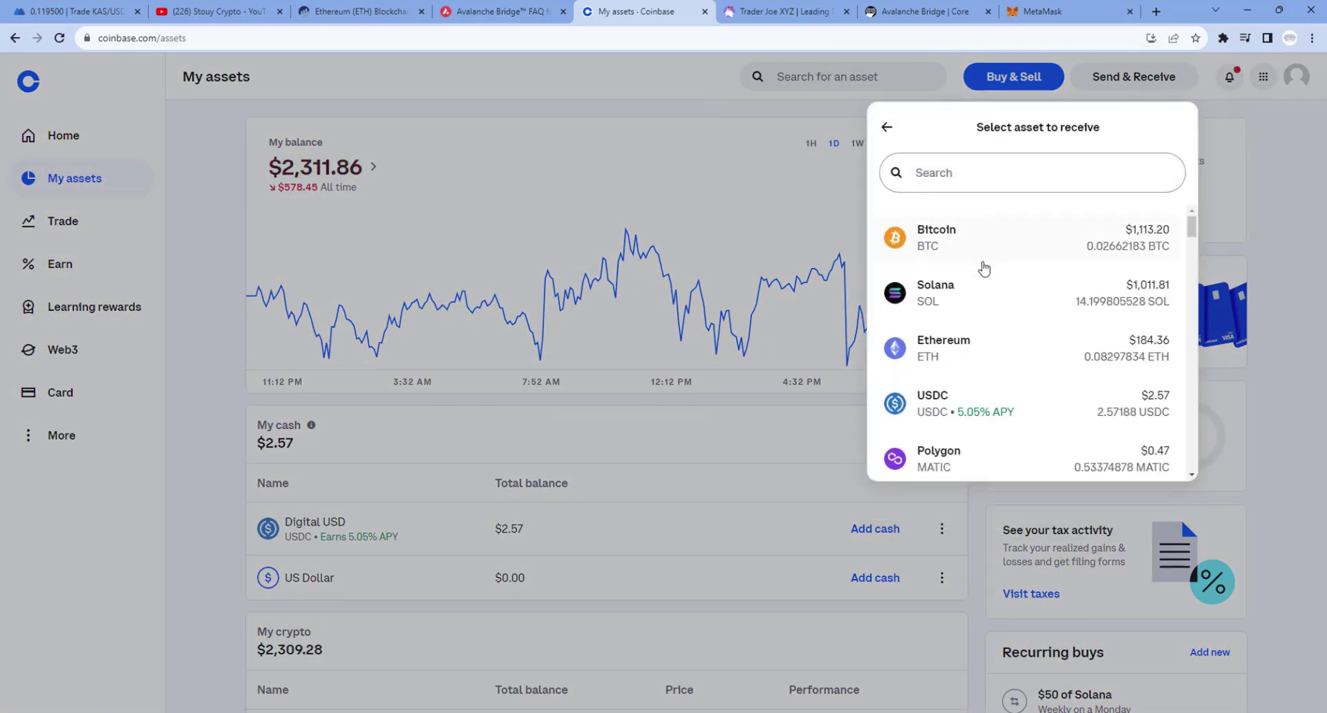
click(978, 350)
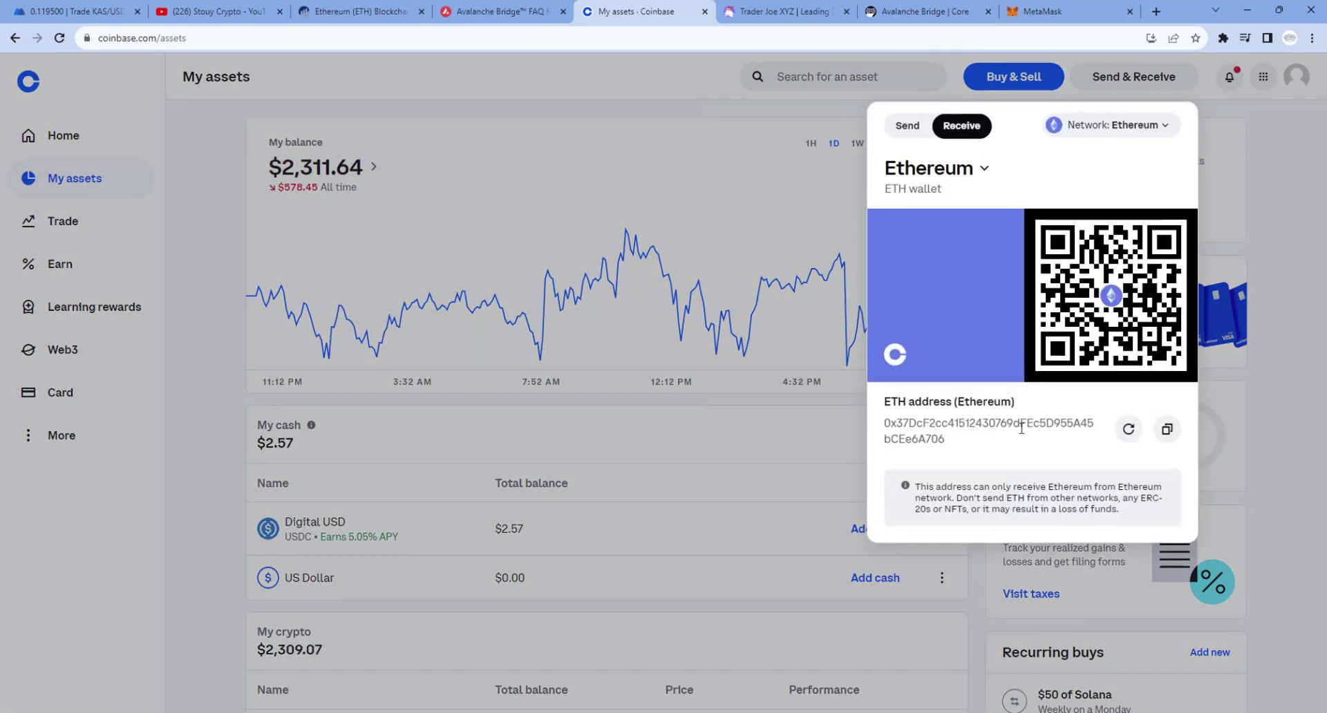
click(1166, 431)
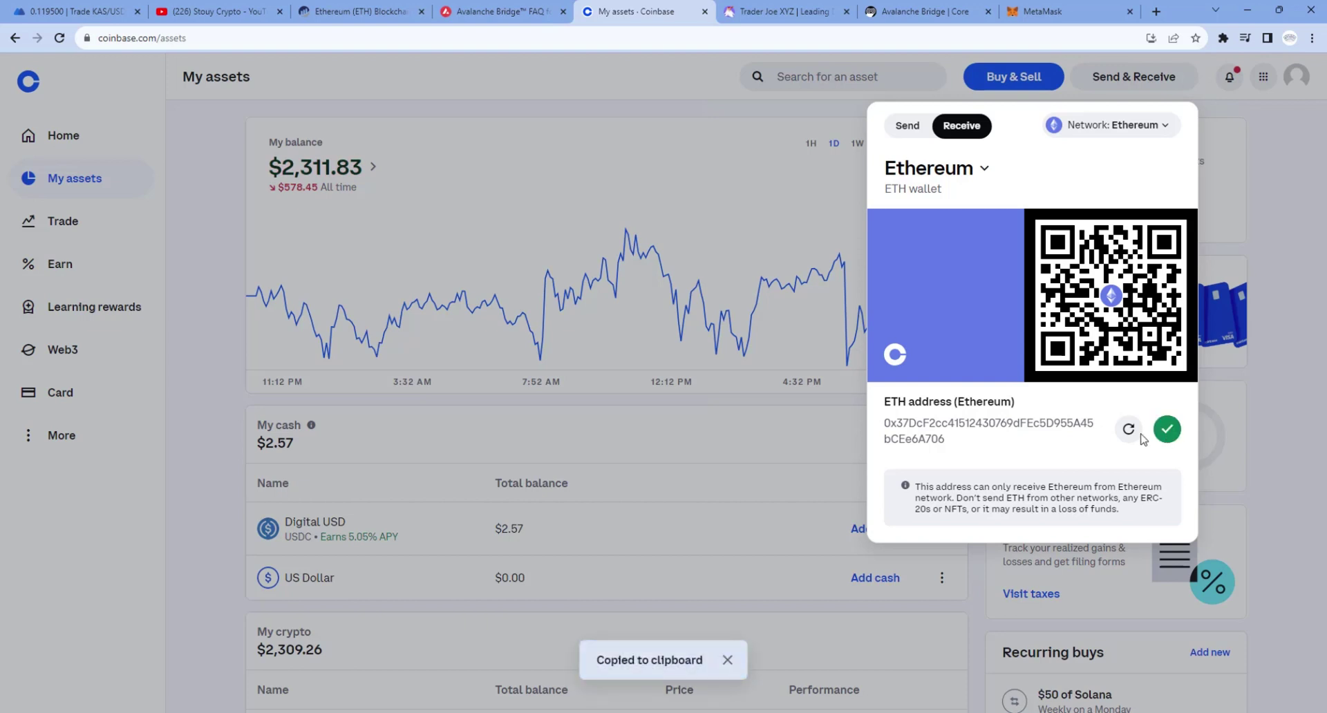
click(1066, 13)
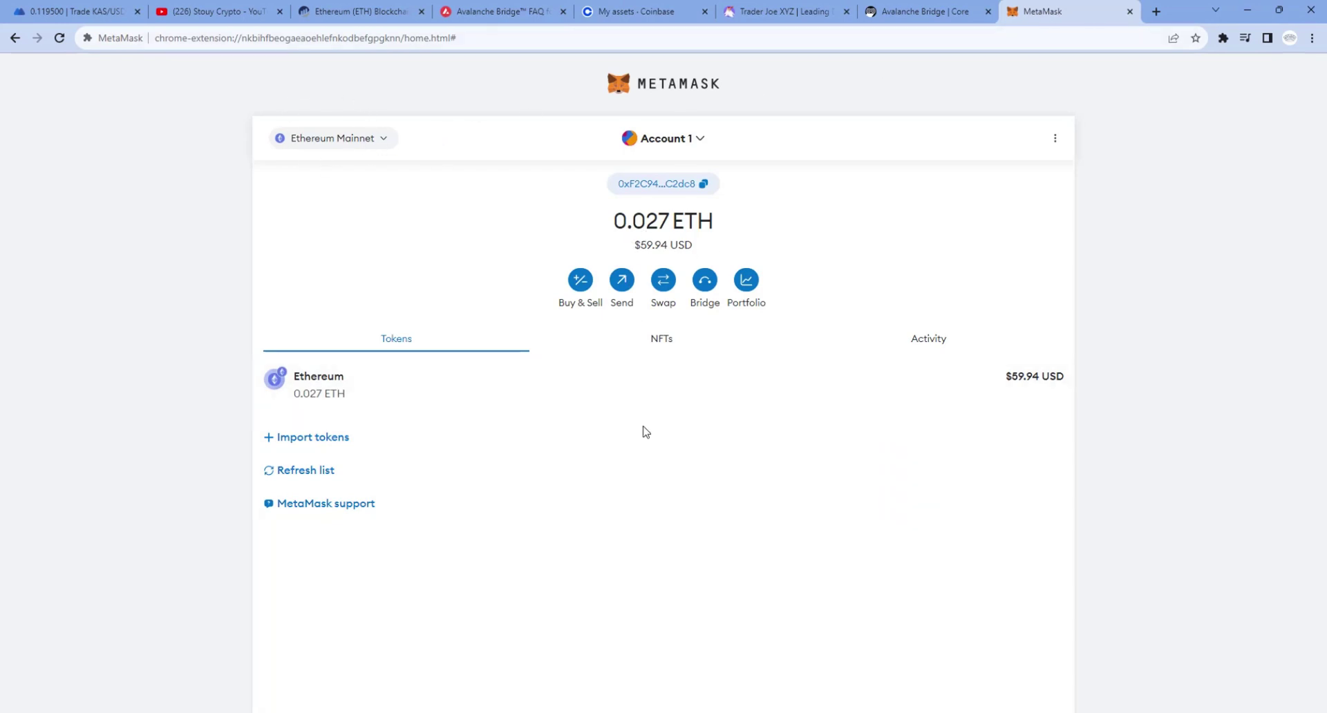
- Send 0.02 ETH to the pasted Coinbase address and confirm the transfer
click(614, 283)
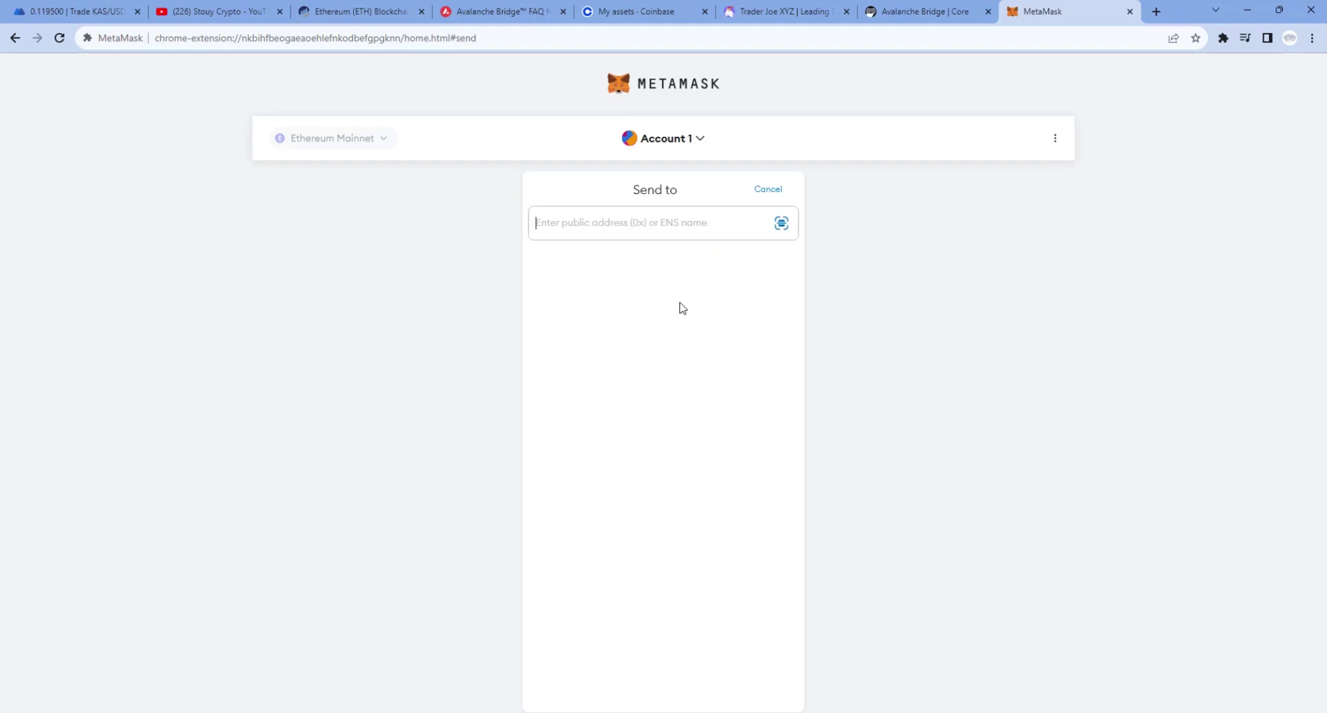
key(ctrl+v)
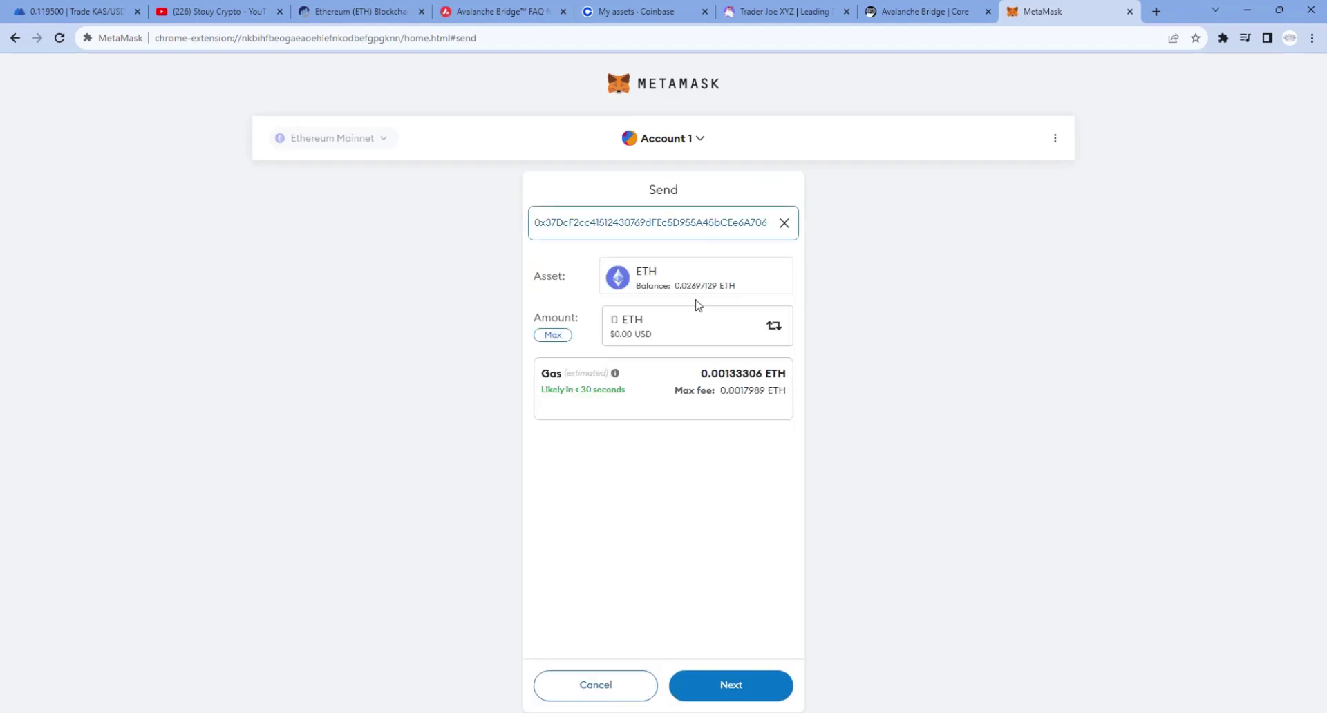
text(.02)
click(735, 685)
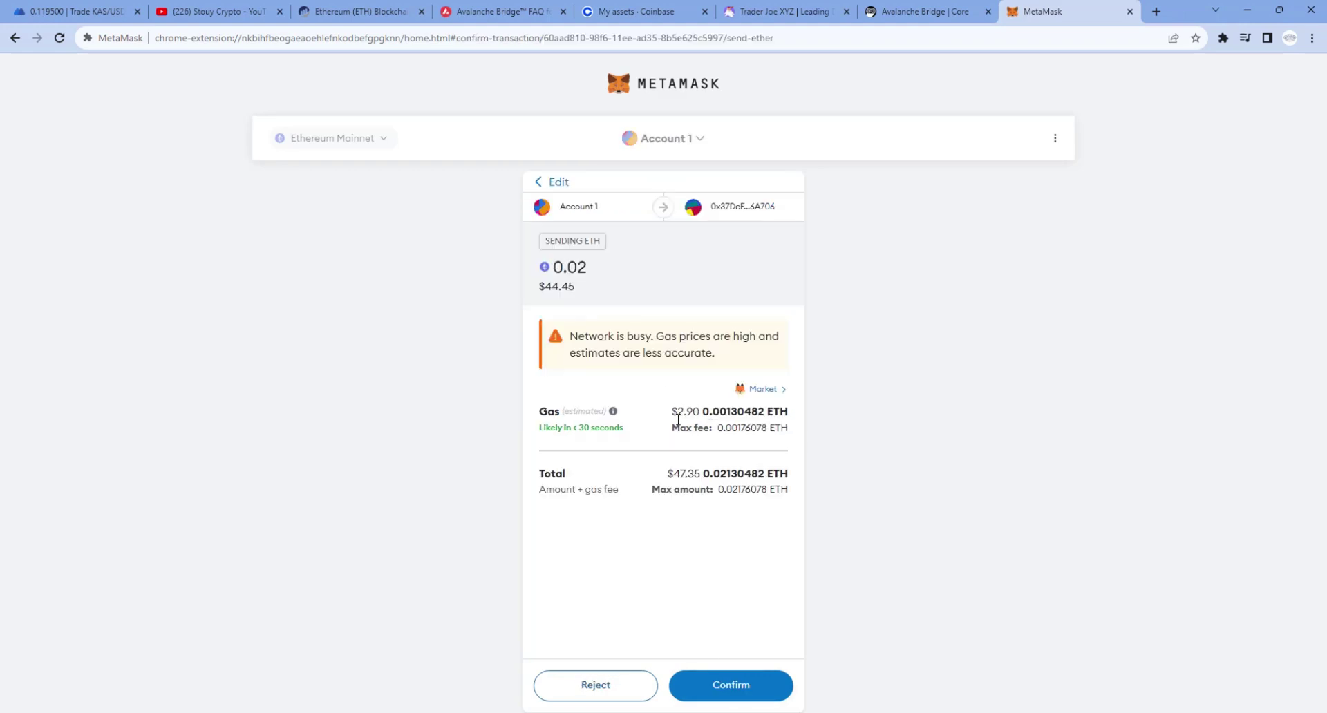
click(756, 692)
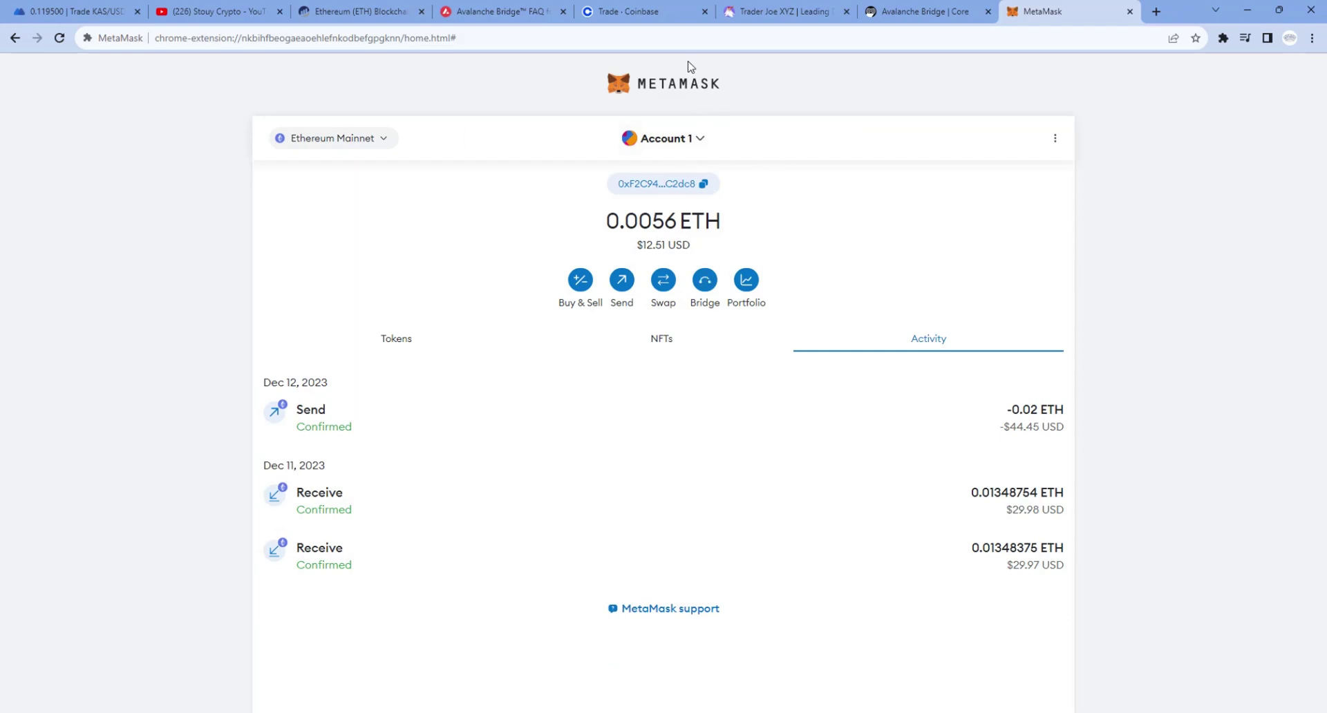
- Convert $40 of Ethereum into Avalanche on Coinbase's Trade page
click(662, 19)
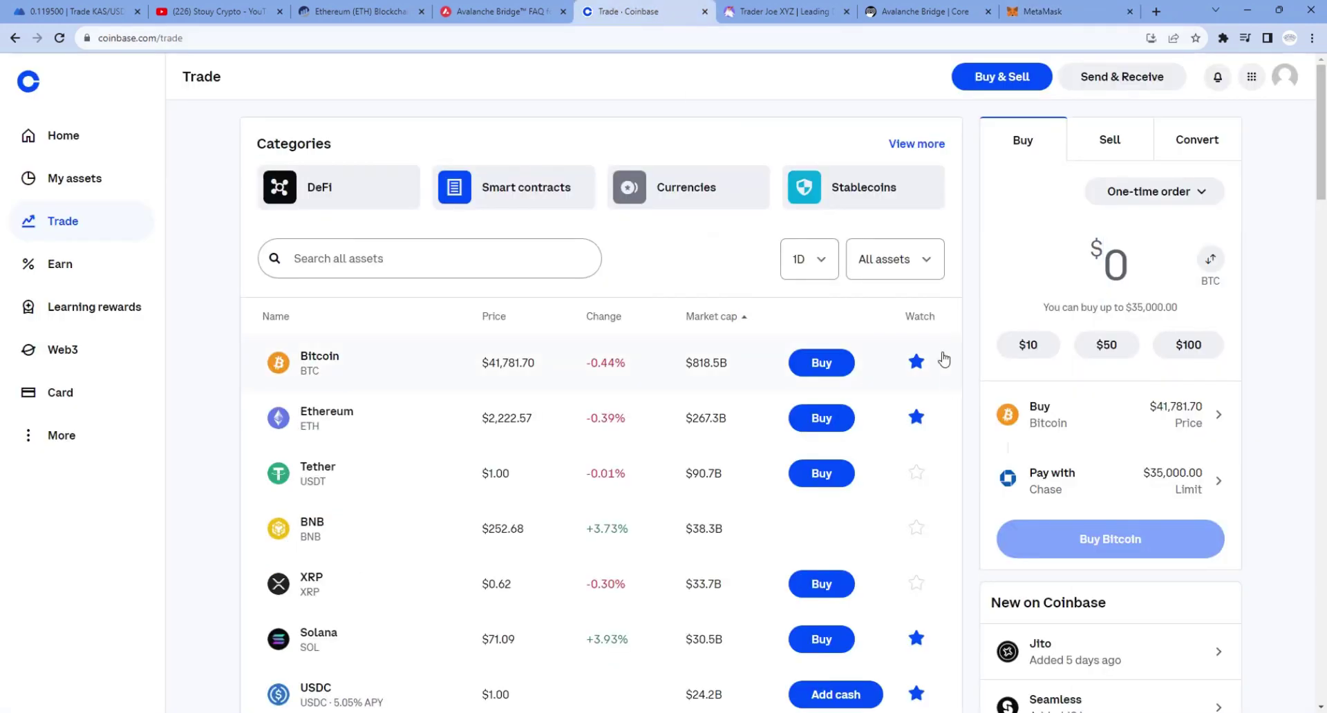
click(1197, 146)
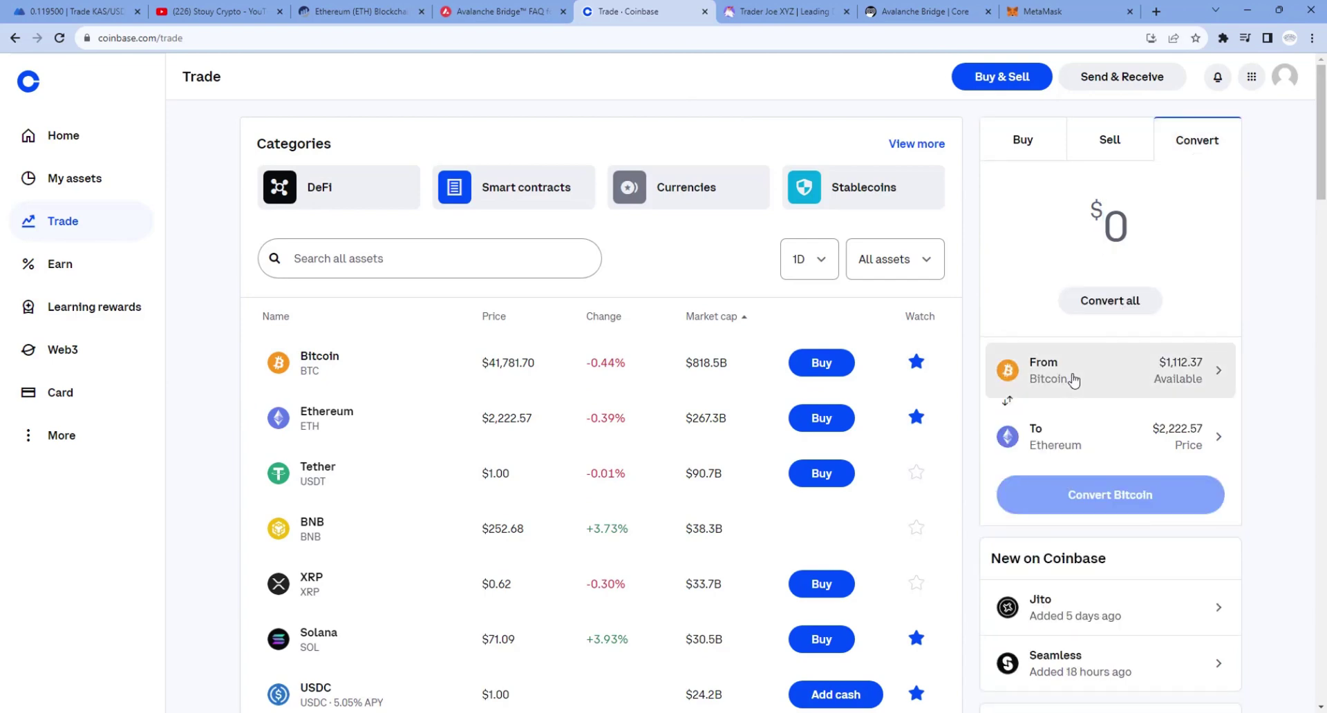
click(1073, 380)
click(1101, 342)
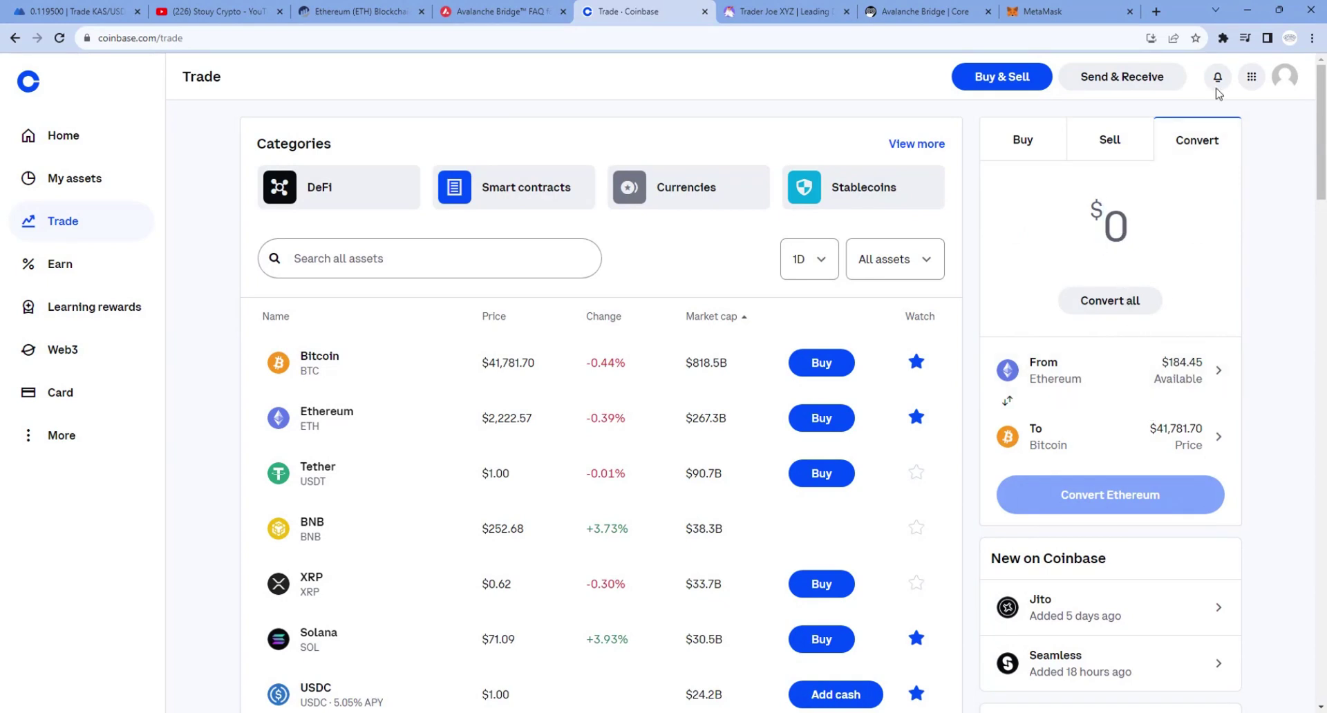
text(40)
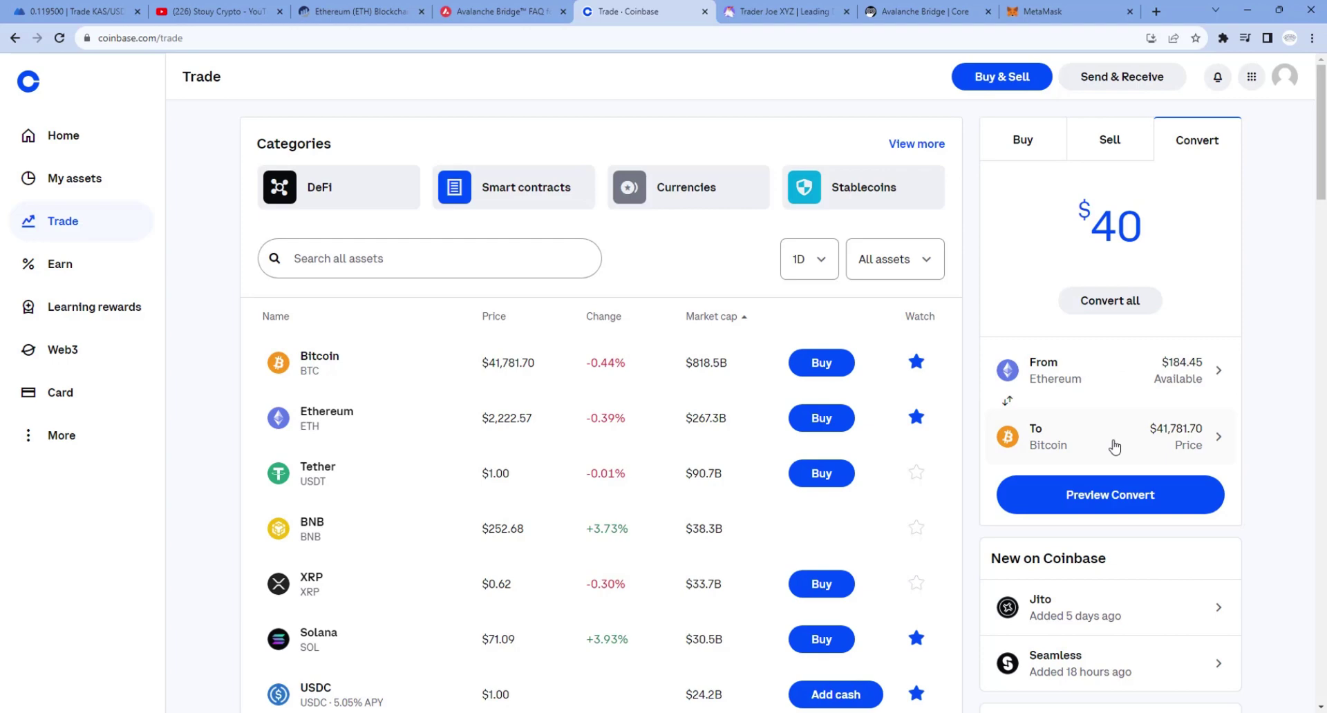
click(1116, 437)
click(1114, 361)
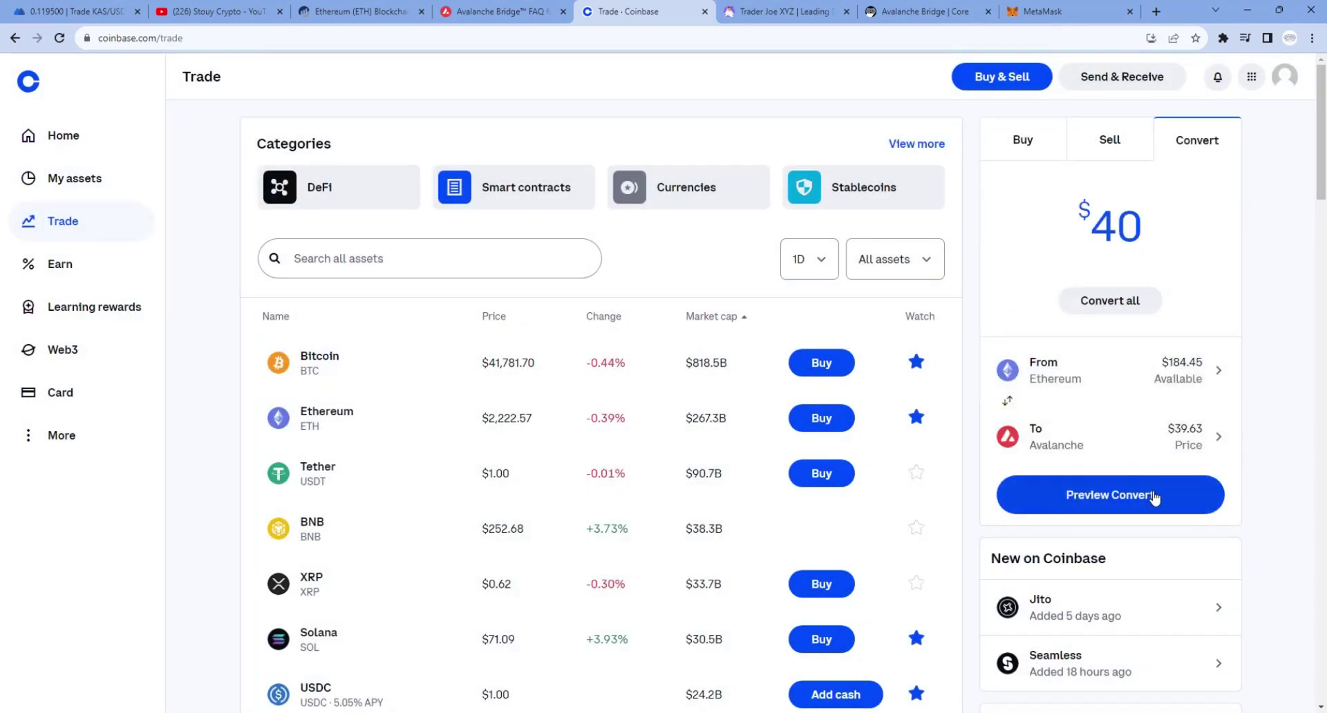
click(1110, 503)
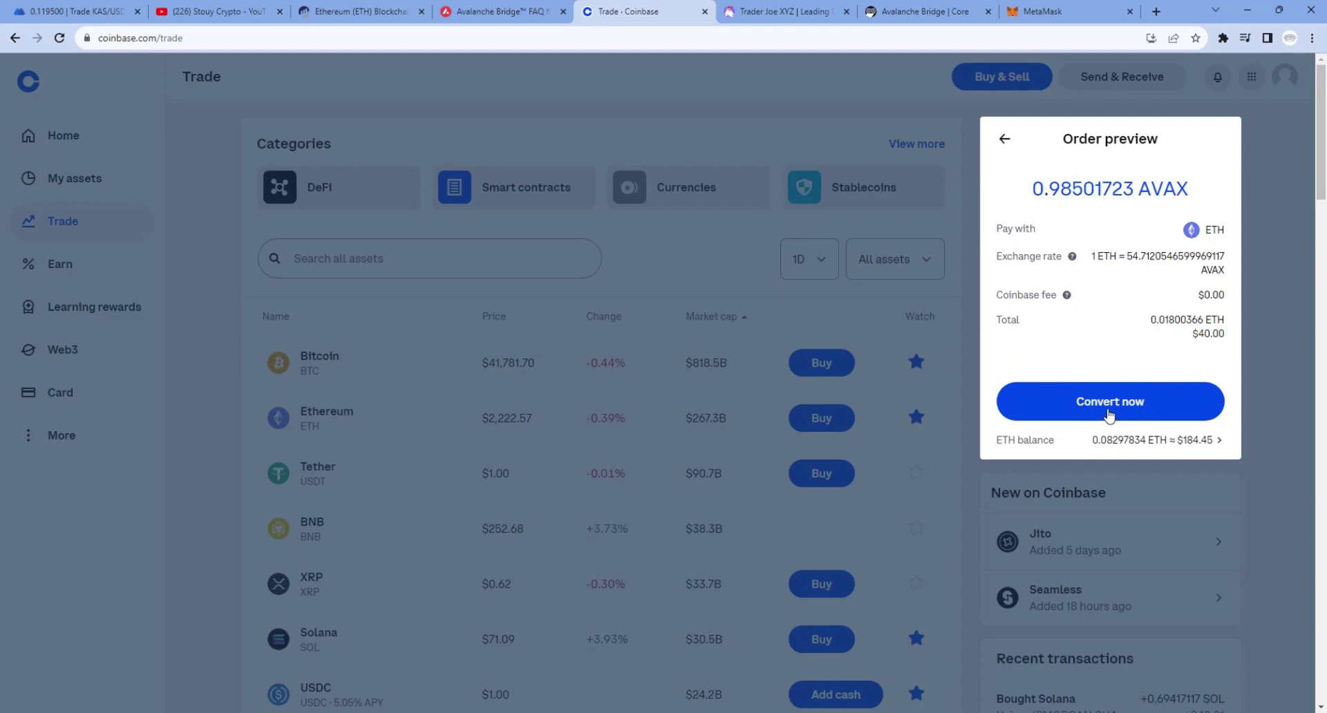
click(1109, 413)
- Check the new 0.98501723 AVAX balance and scroll the asset overview
click(1115, 354)
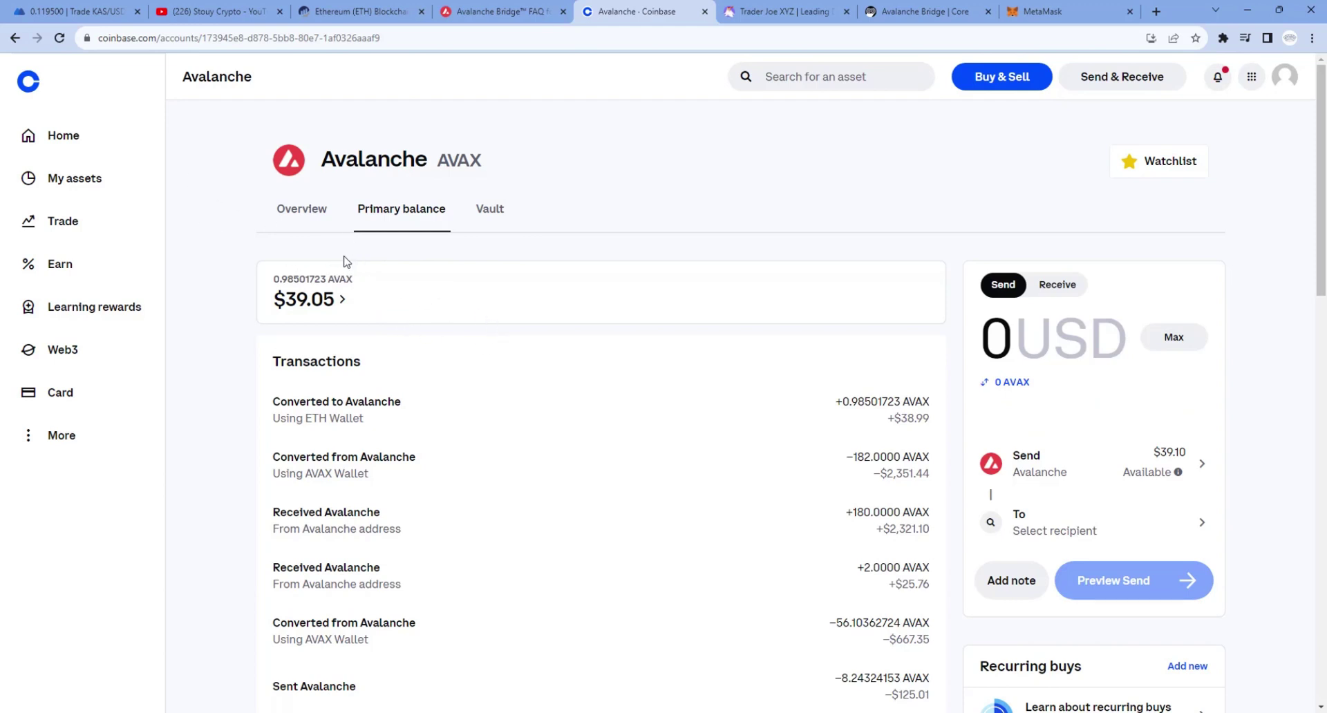
click(76, 179)
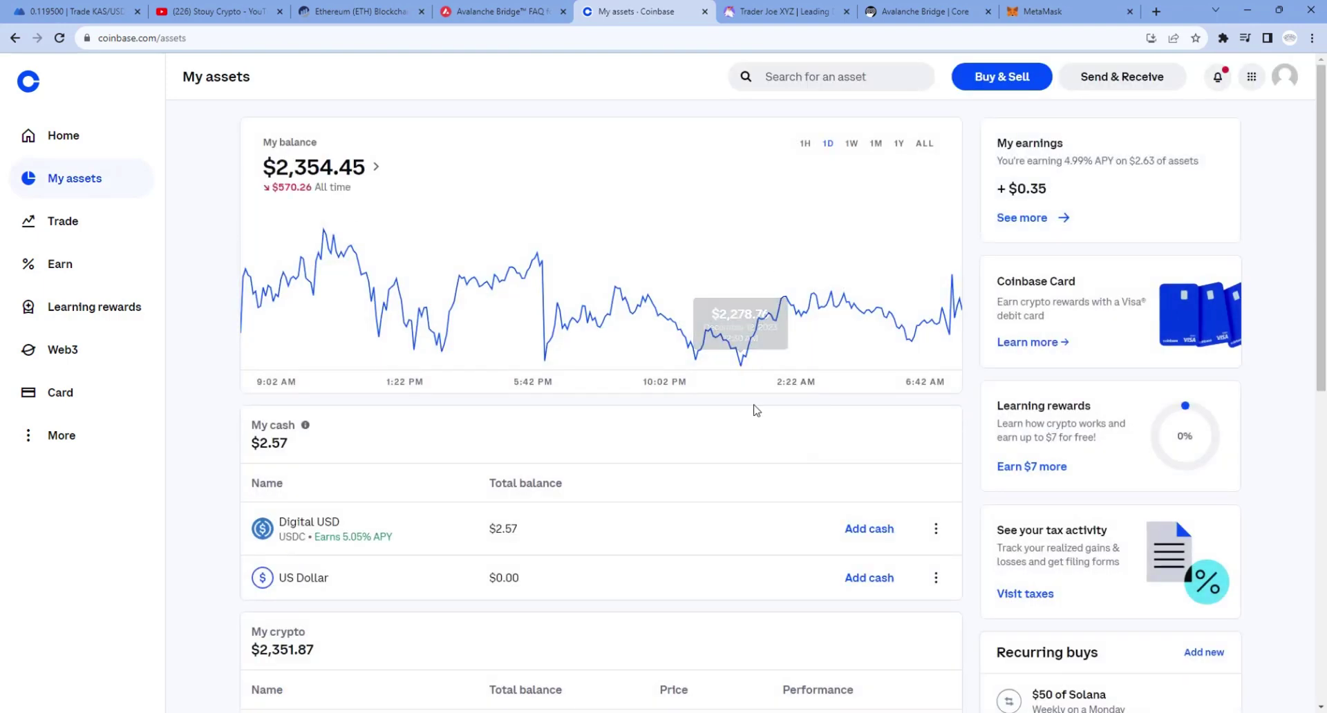
scroll(606, 464, down, 3)
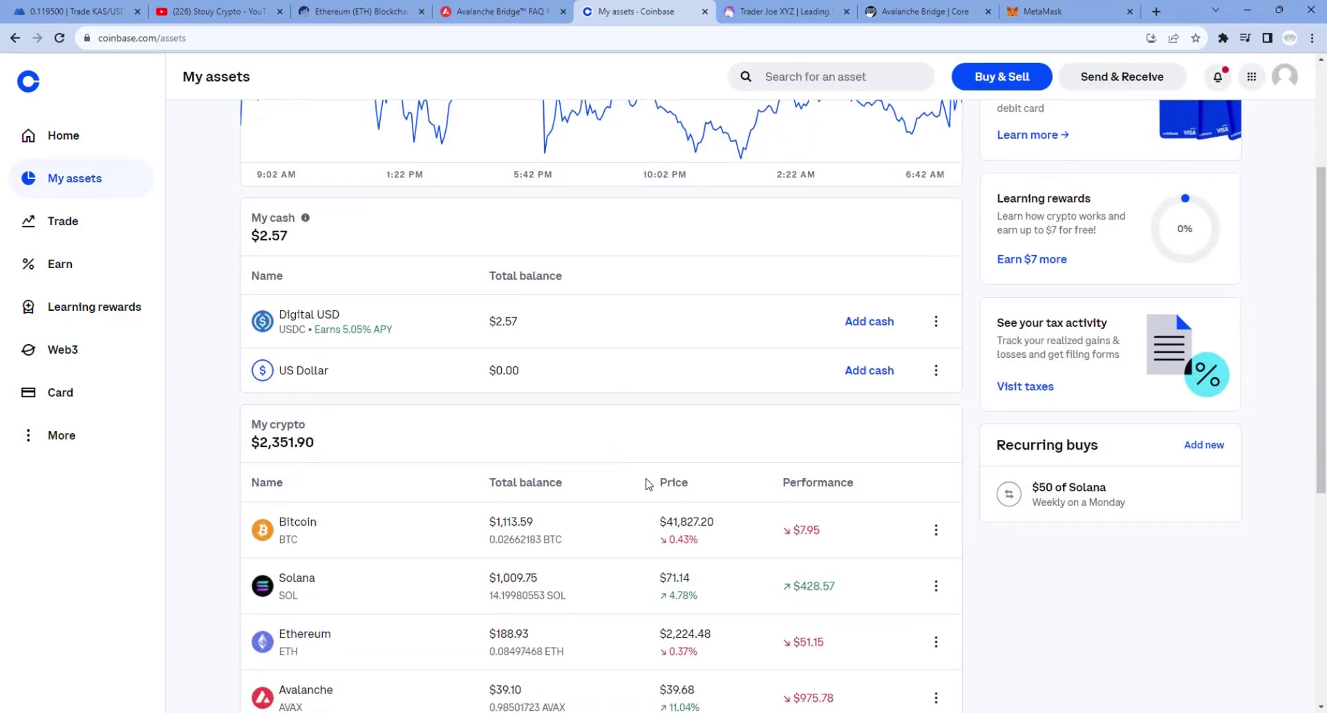
scroll(649, 484, down, 3)
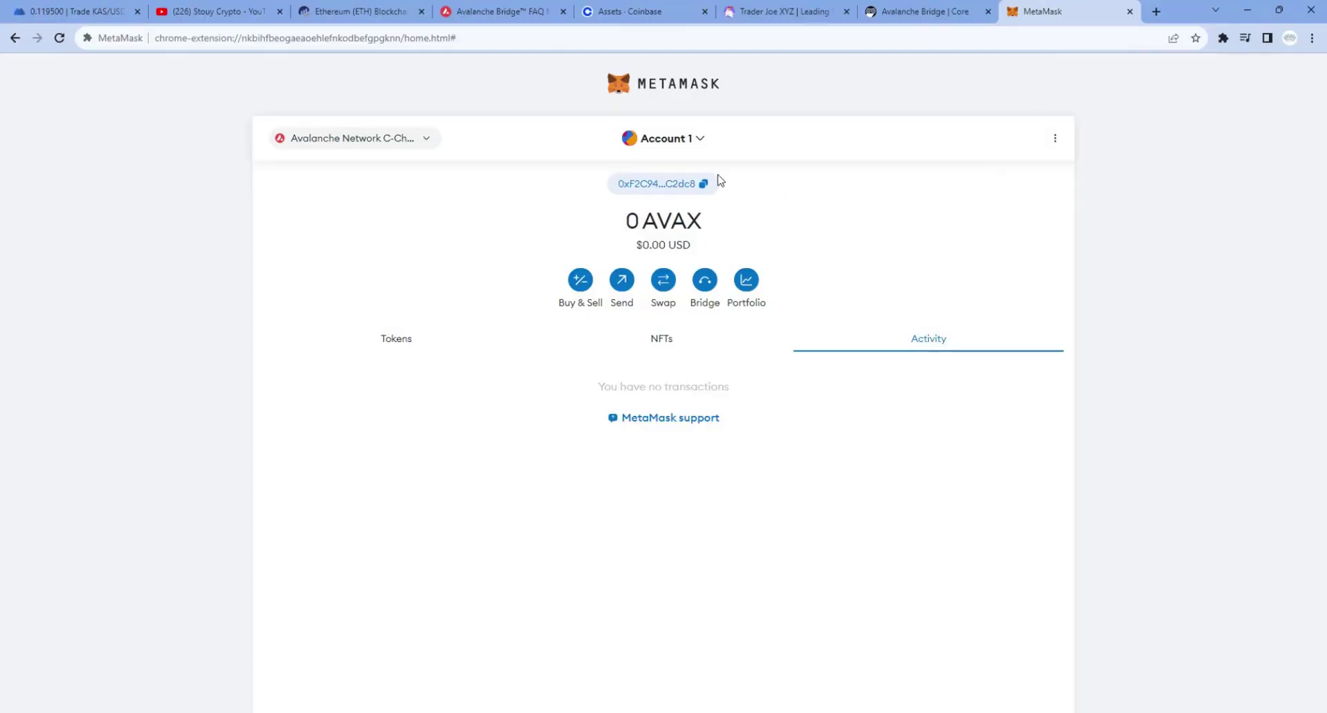
- Keep MetaMask on Avalanche Network C-Chain and copy the account address
click(361, 142)
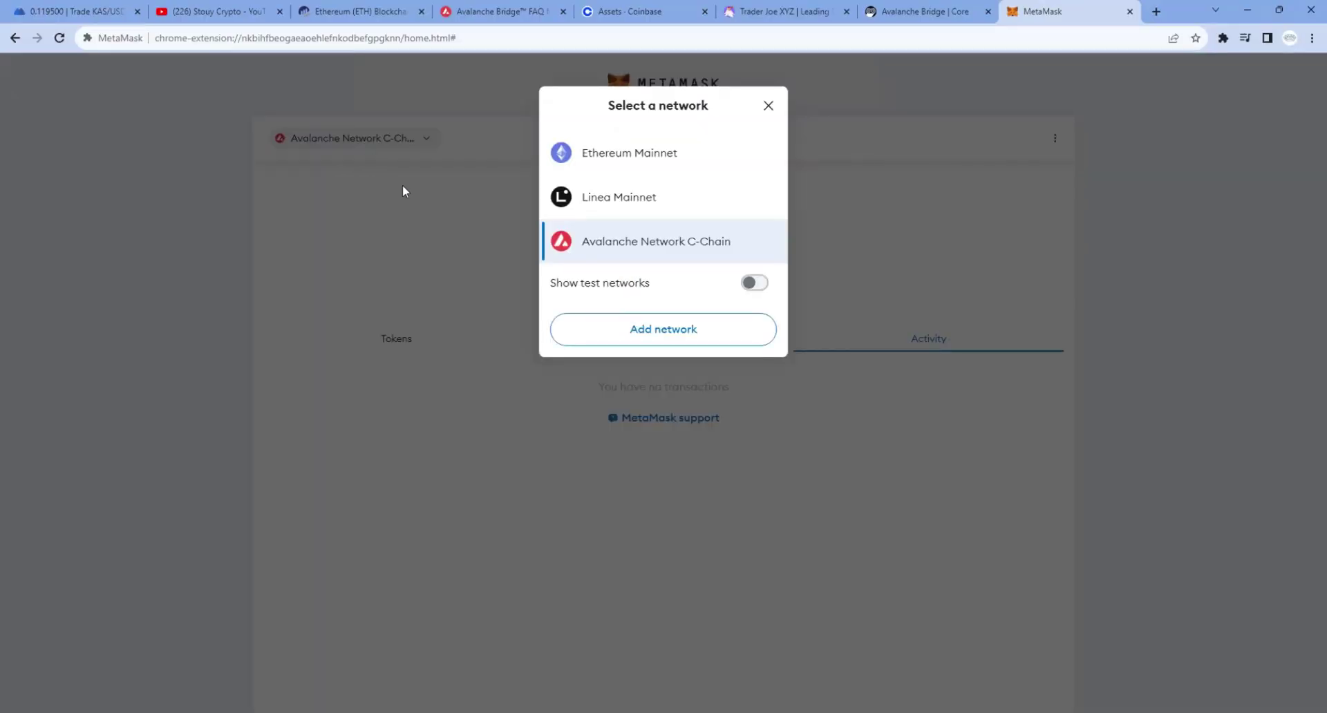
click(622, 242)
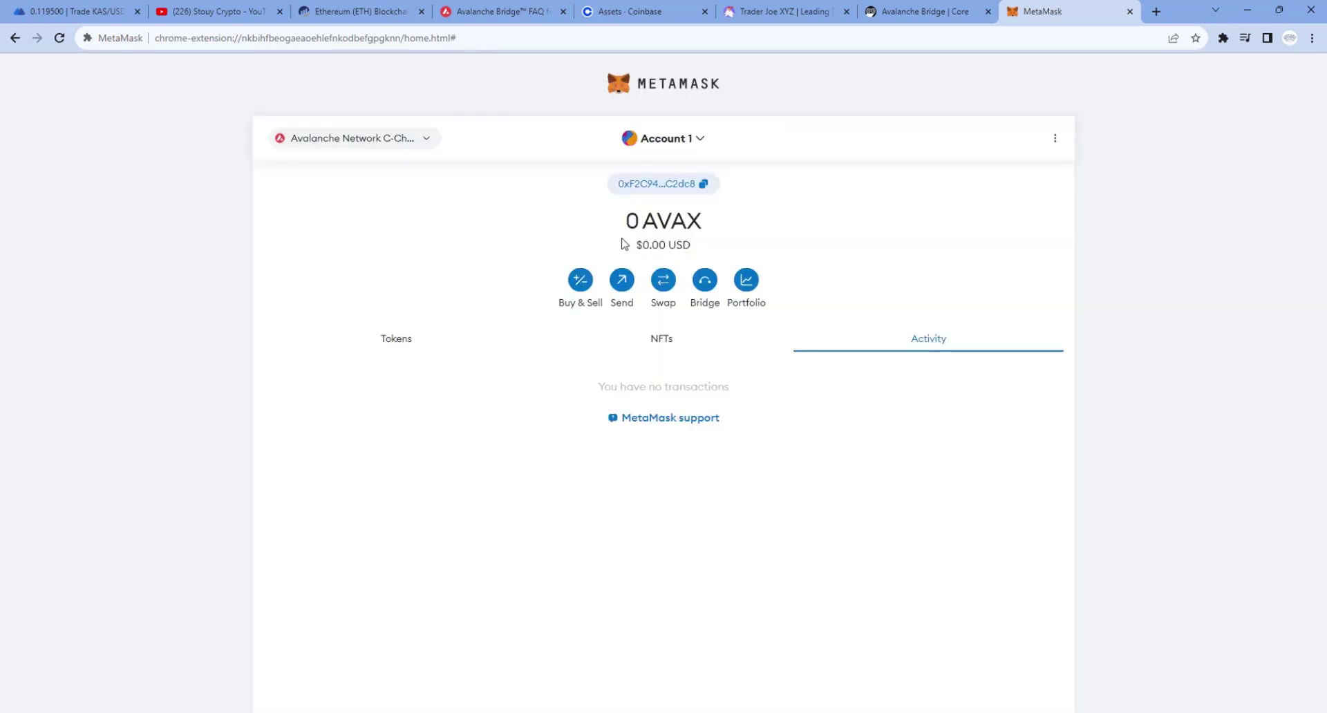
click(683, 185)
- In Coinbase, fill an AVAX send with the maximum amount to the pasted MetaMask address
click(627, 13)
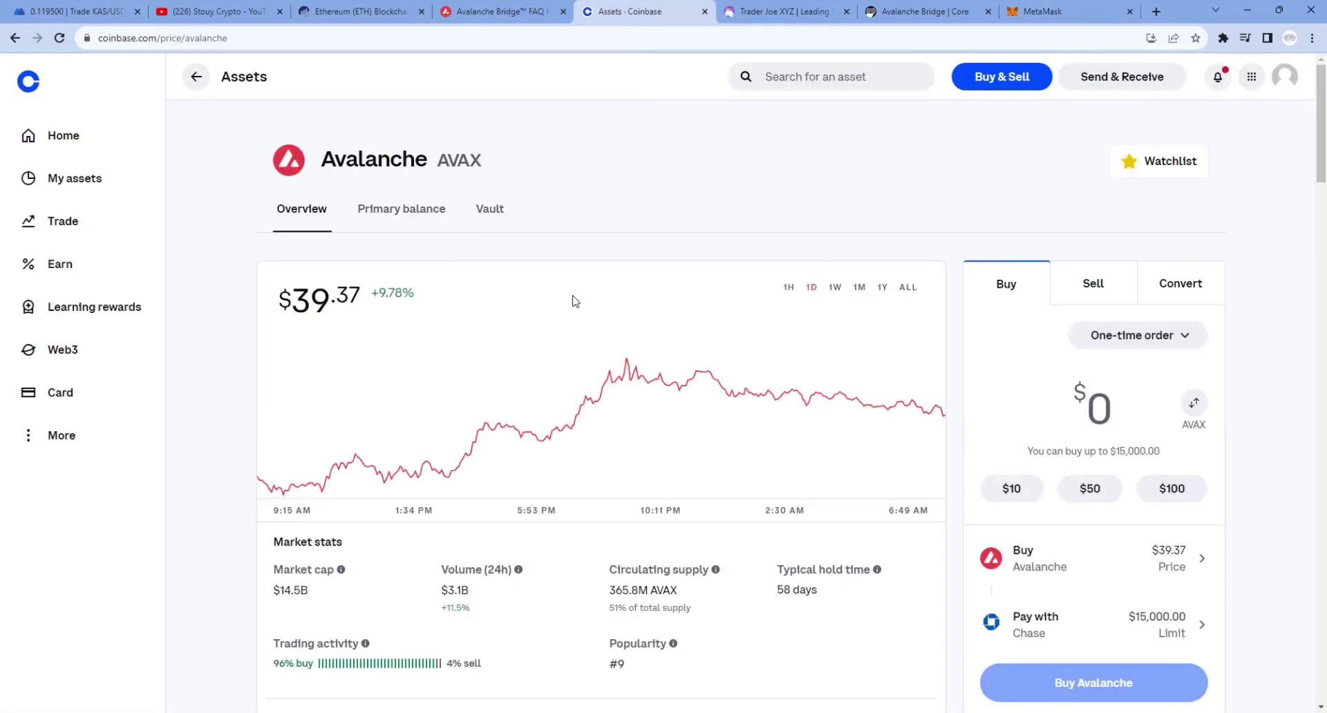
click(1124, 86)
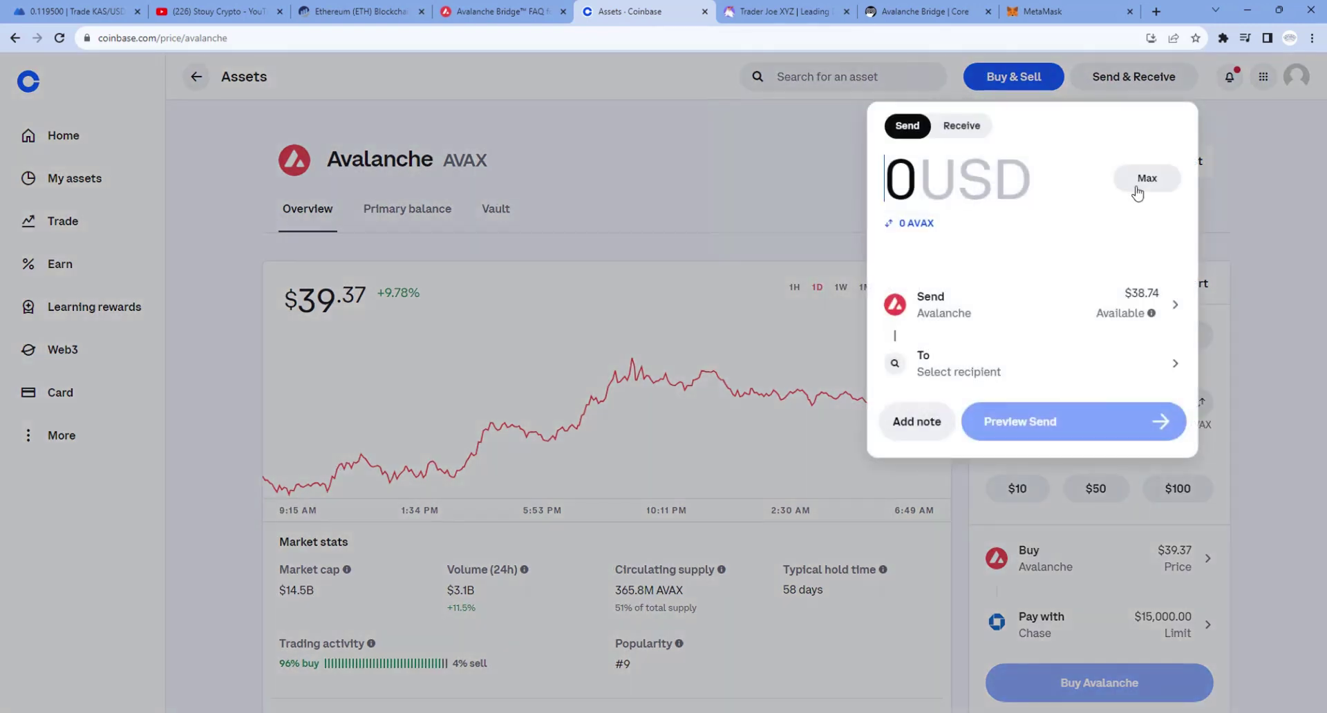
click(1135, 186)
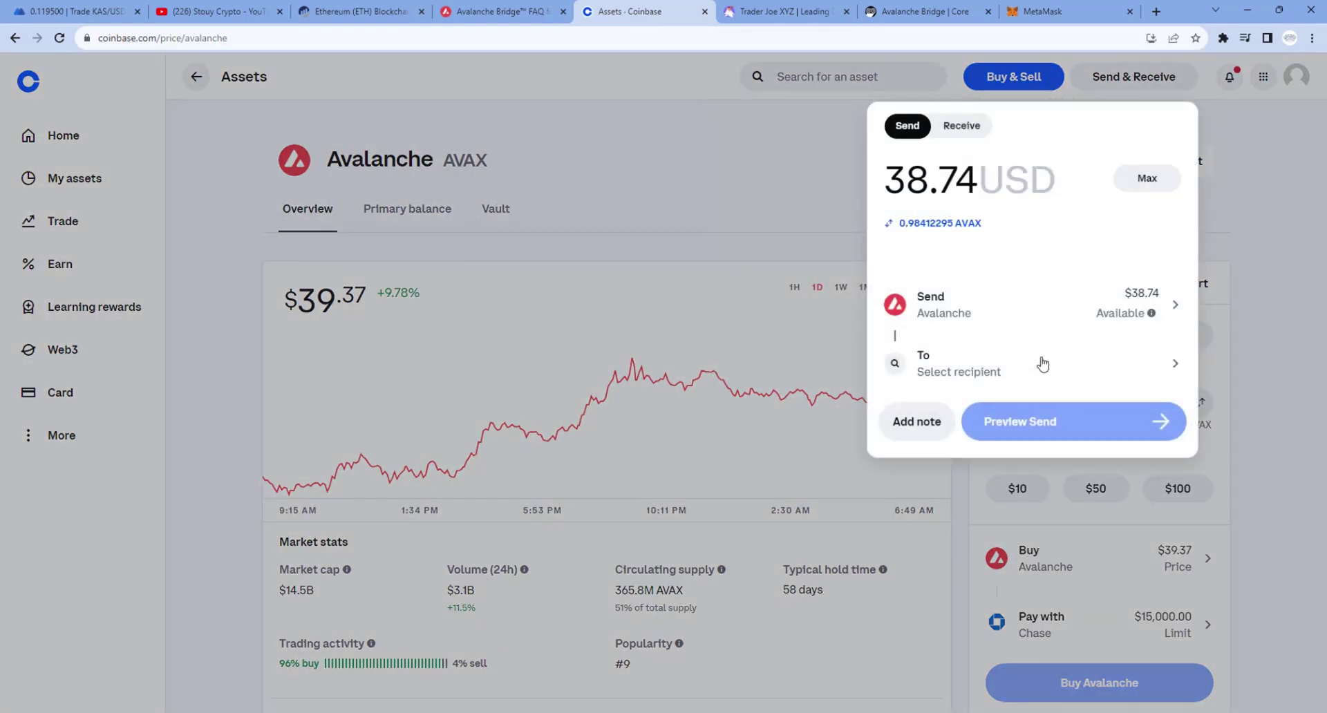
click(991, 371)
key(ctrl+v)
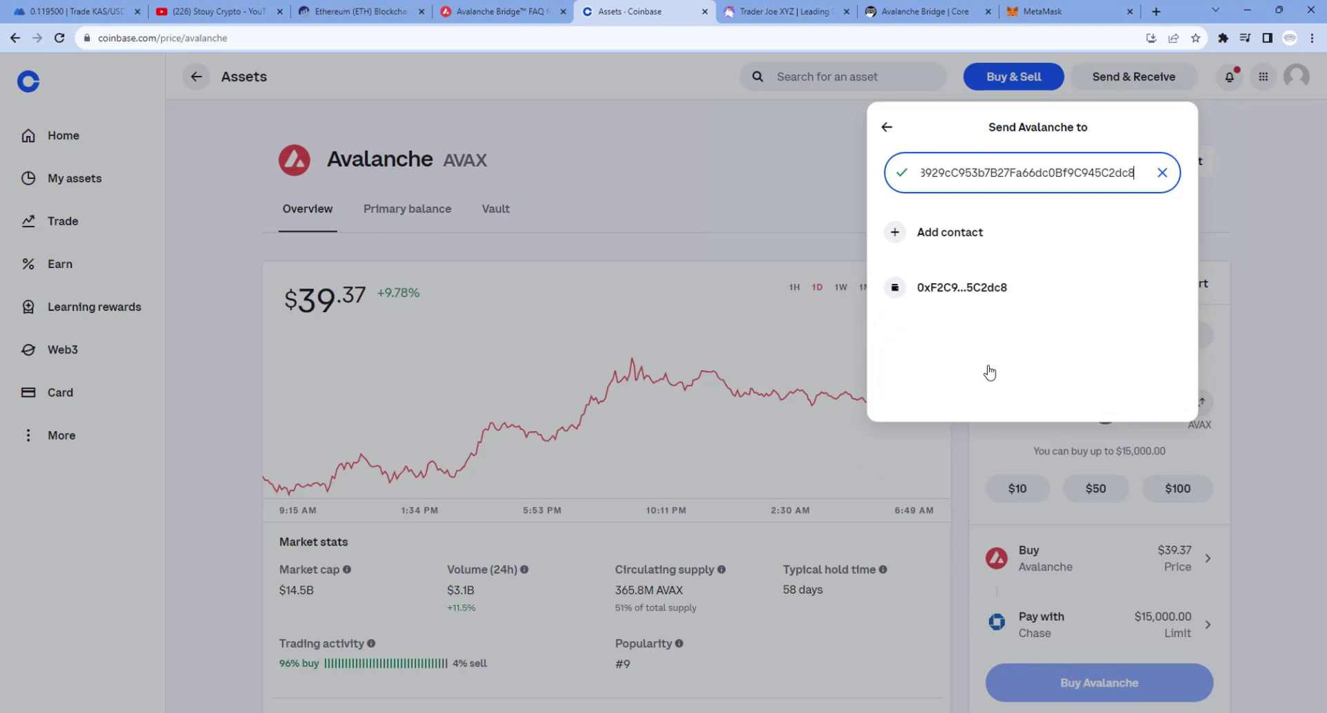
click(890, 131)
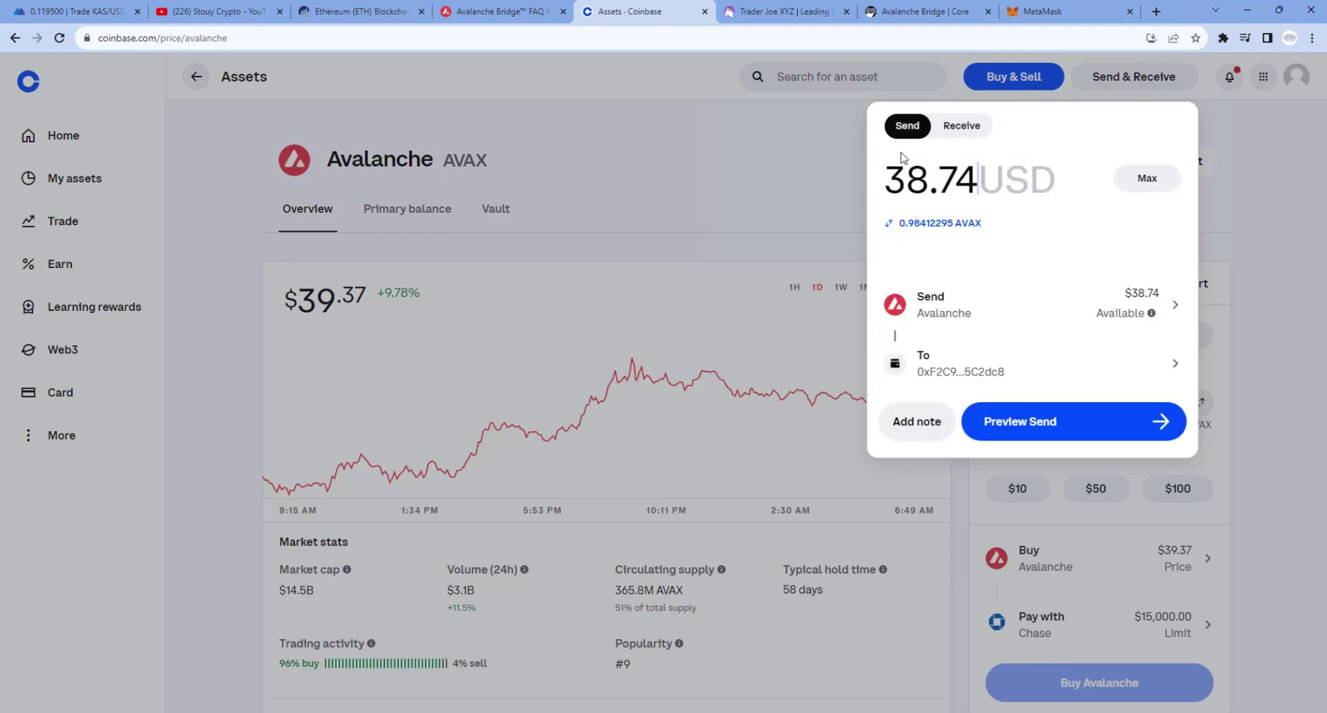
- Preview and send the 0.98426149 AVAX, entering the verification code
click(1047, 423)
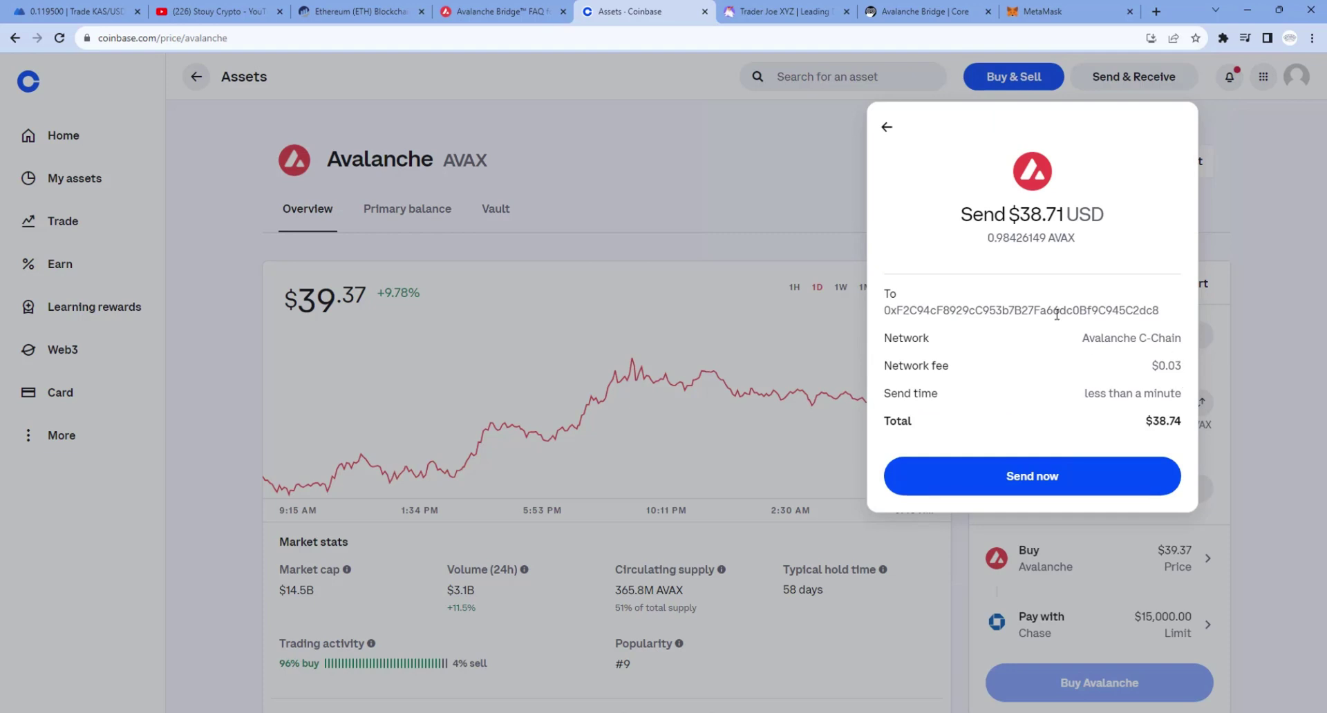
click(1015, 485)
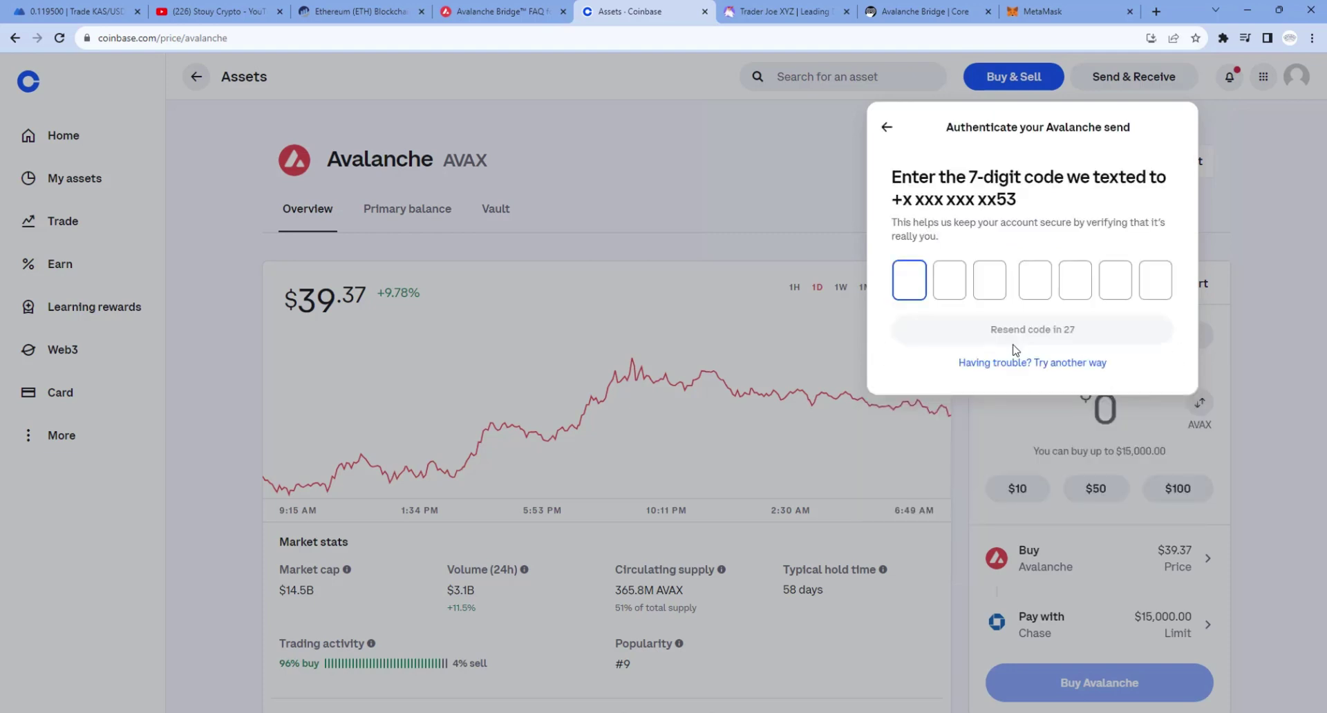
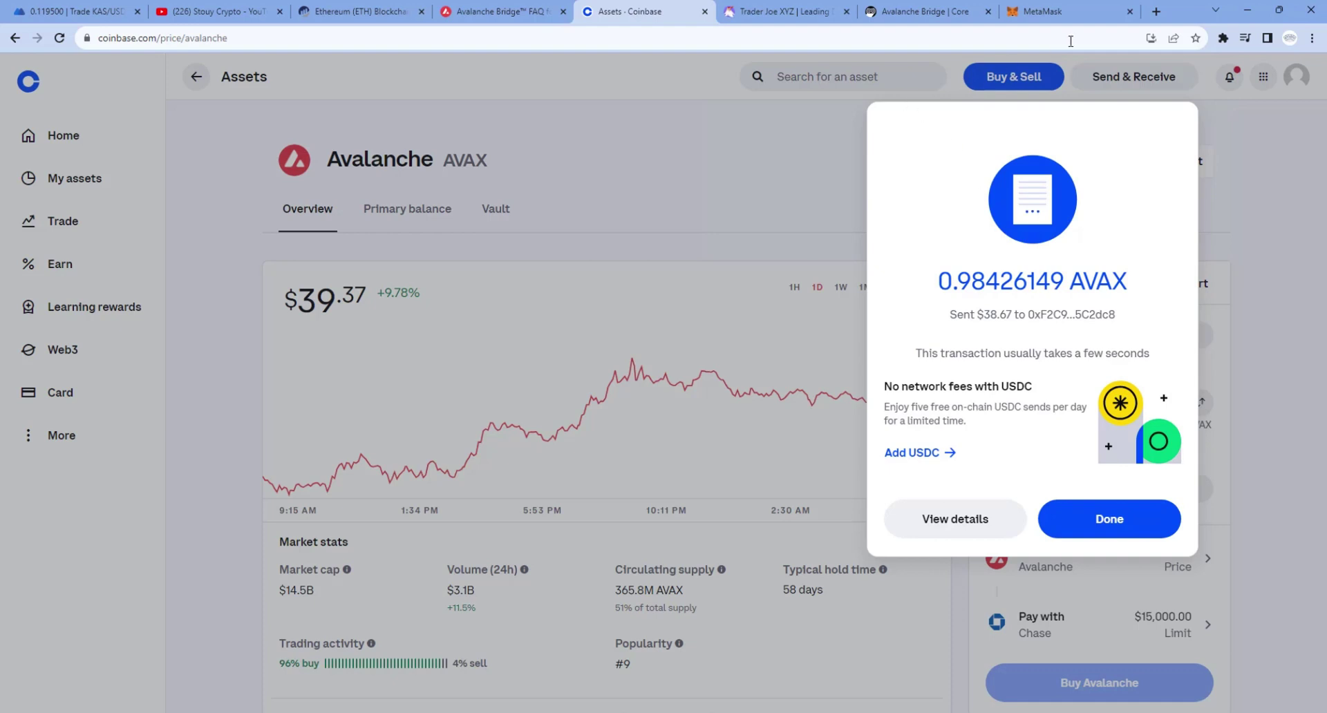
click(1082, 17)
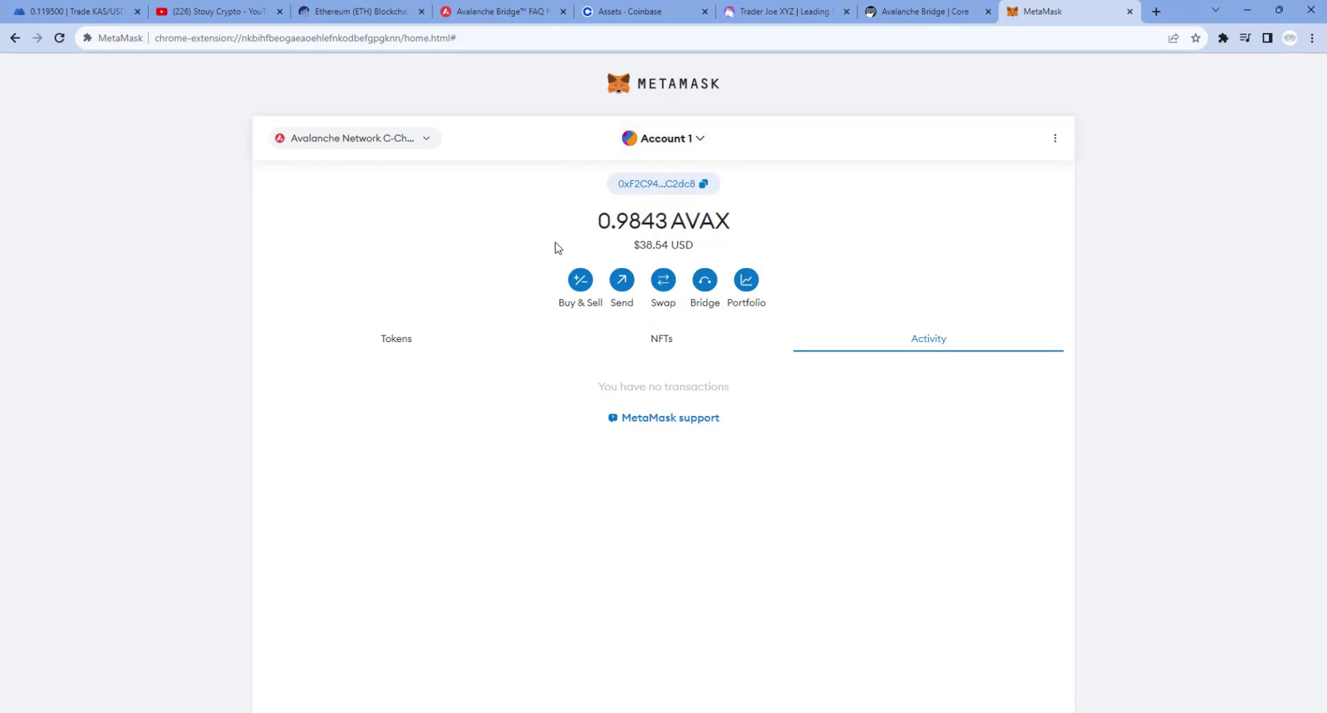
- Switch to the Trader Joe tab once MetaMask shows 0.9843 AVAX
click(788, 13)
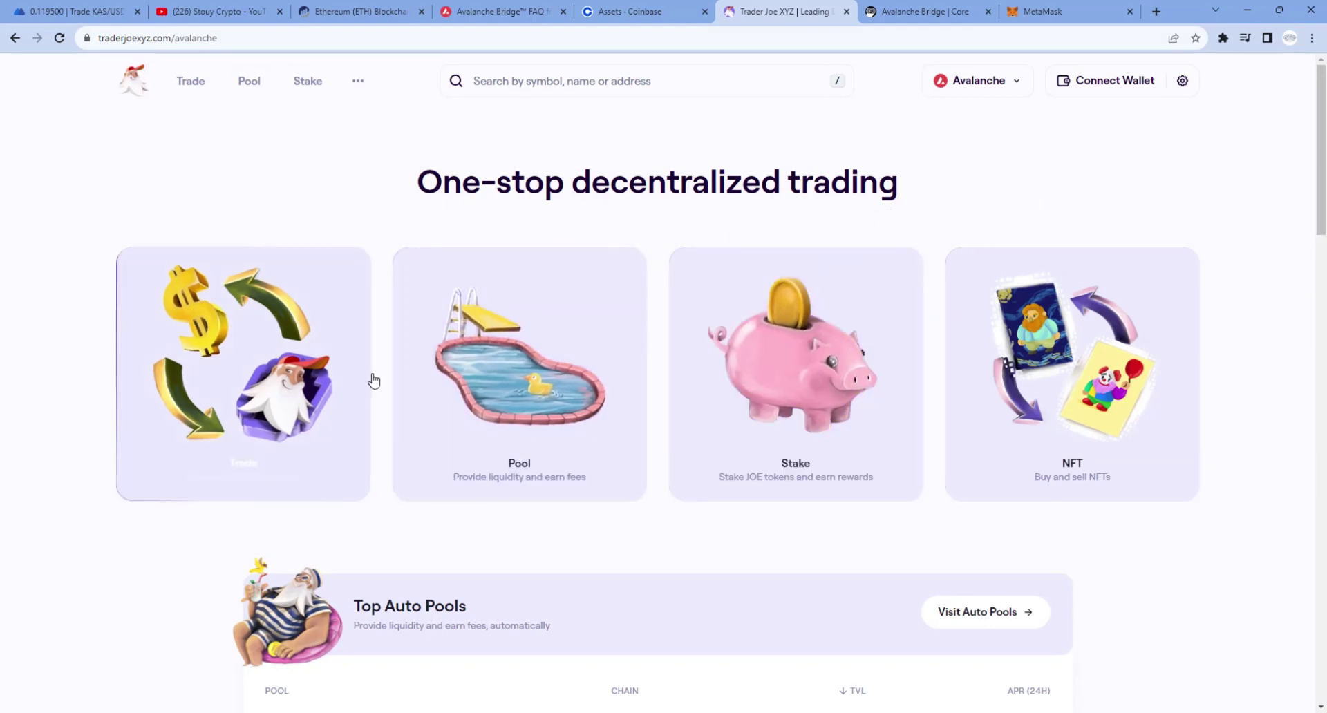
- Connect the MetaMask wallet to Trader Joe's trade page
click(283, 365)
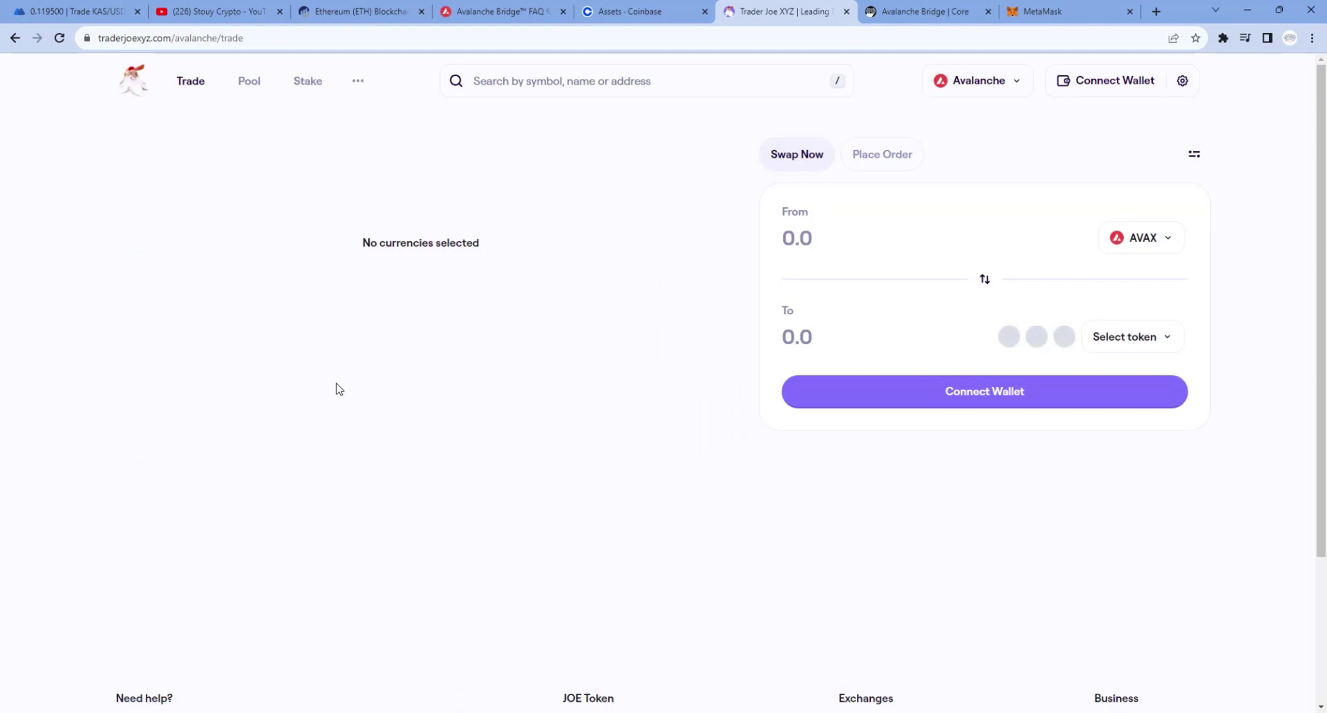
click(1111, 84)
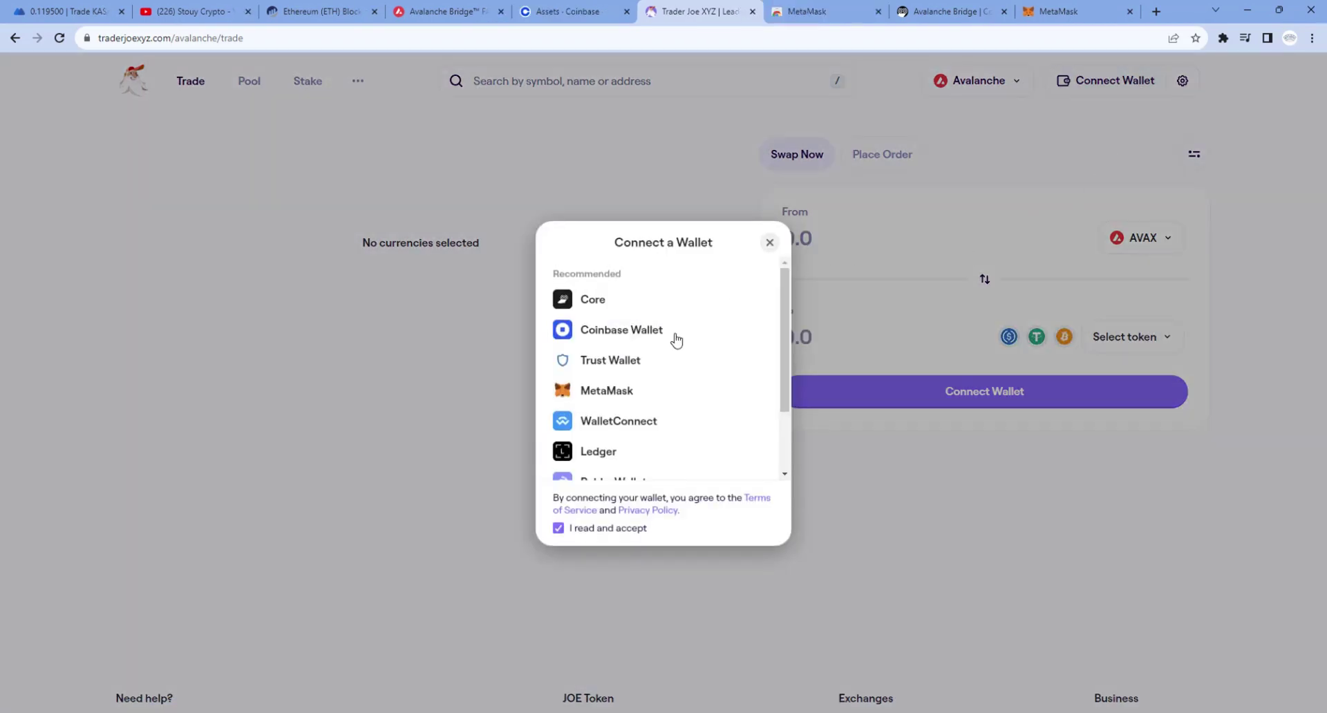
click(627, 394)
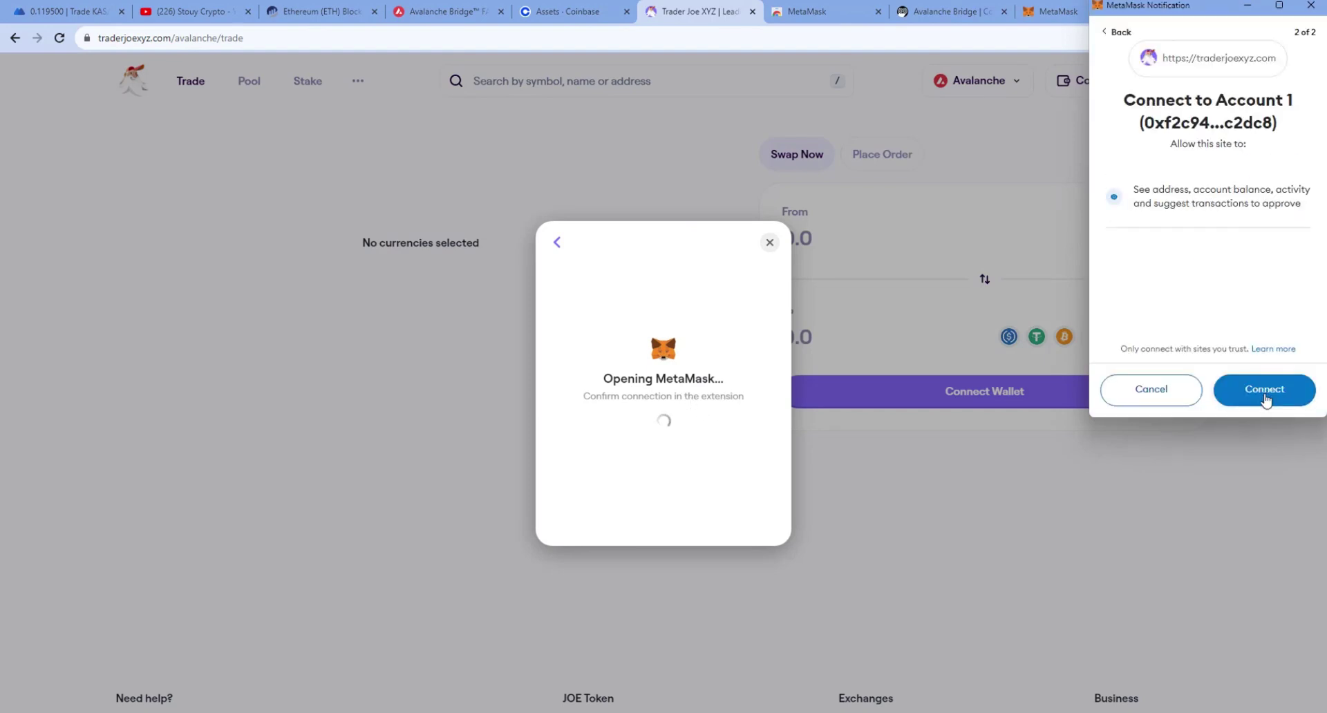
click(1265, 400)
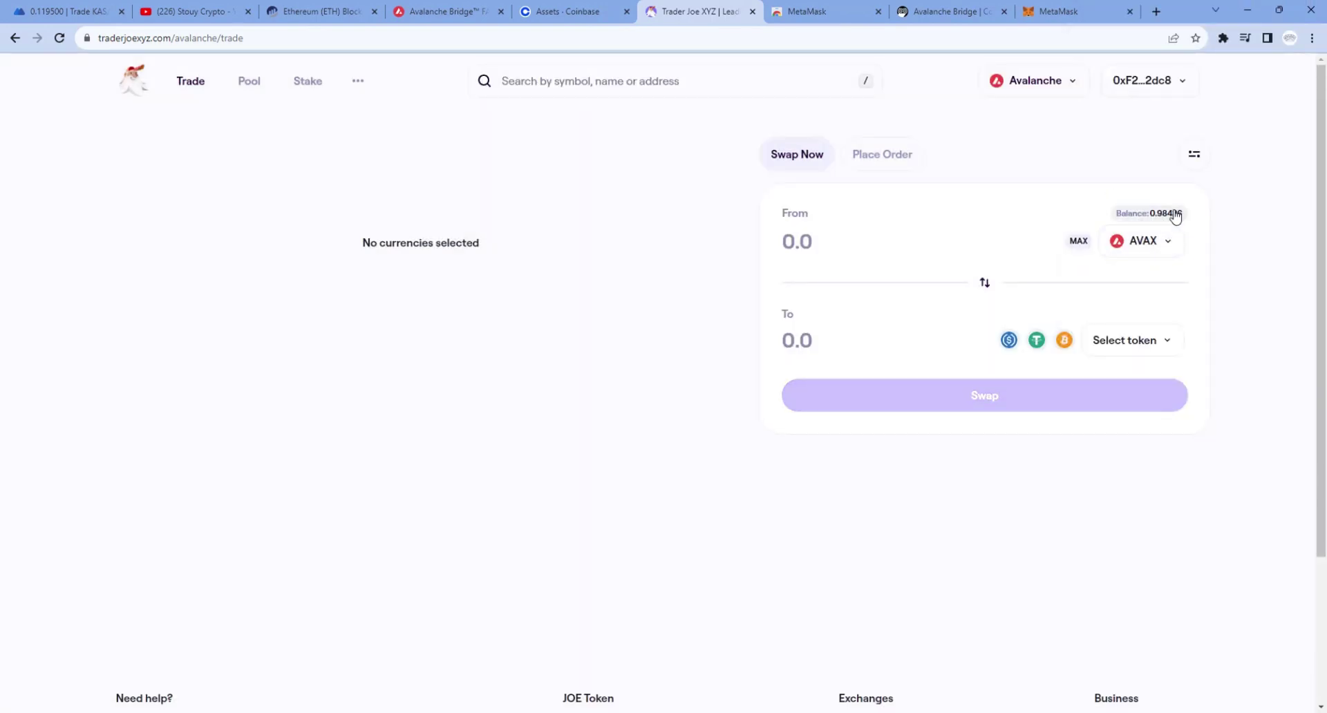
- Set USDC from the Stablecoins list as the token to receive for AVAX
click(1136, 349)
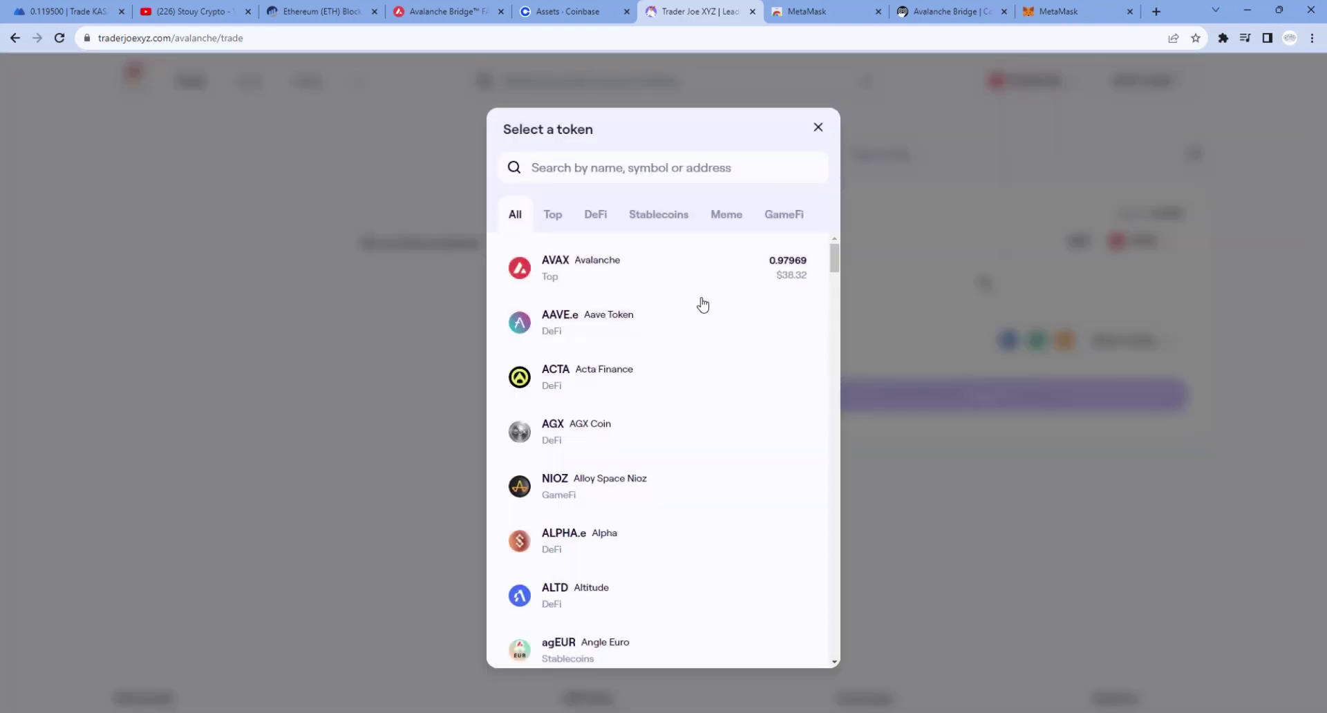
scroll(650, 360, down, 4)
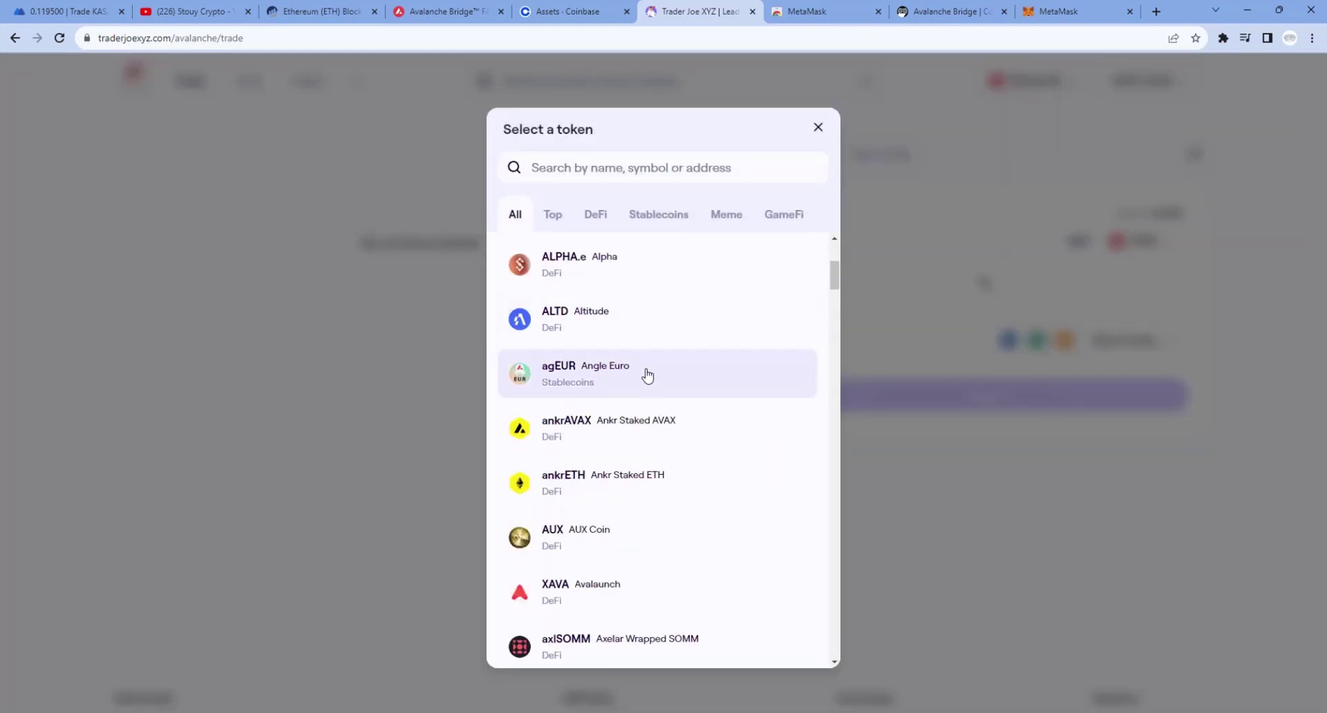
scroll(653, 394, down, 3)
scroll(660, 407, up, 3)
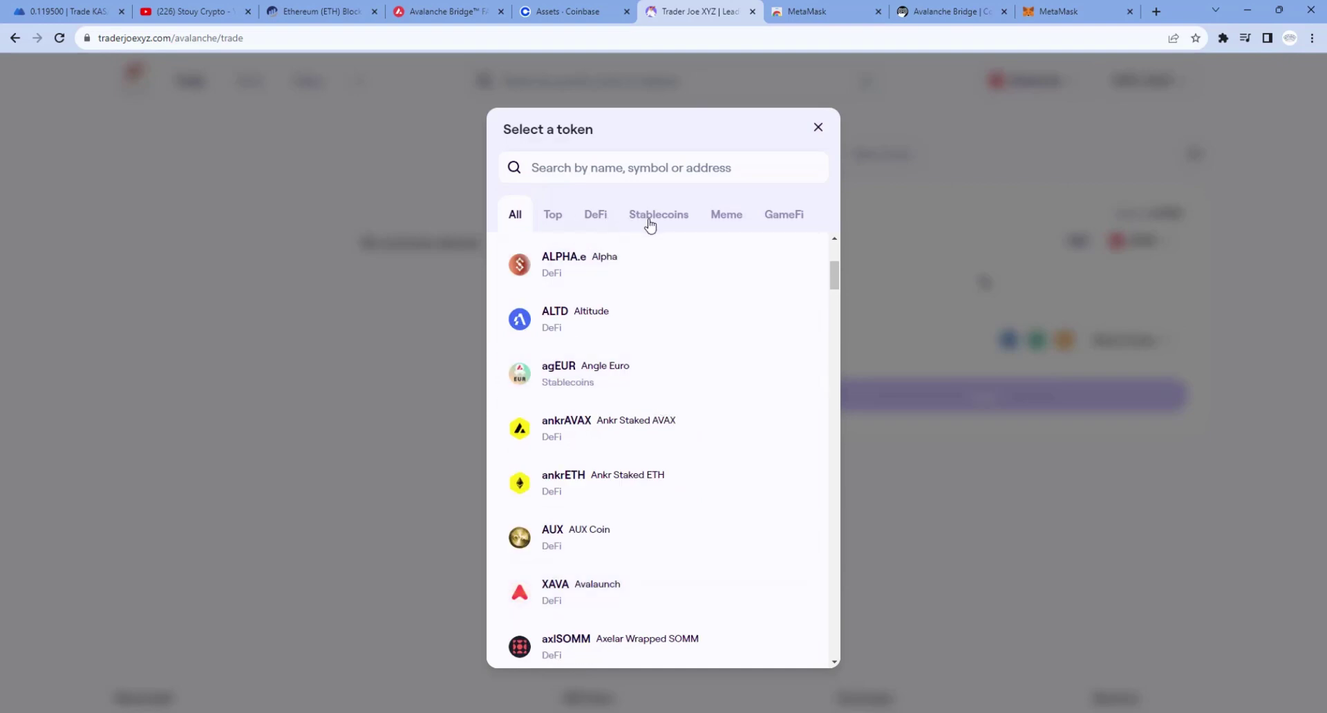
click(777, 225)
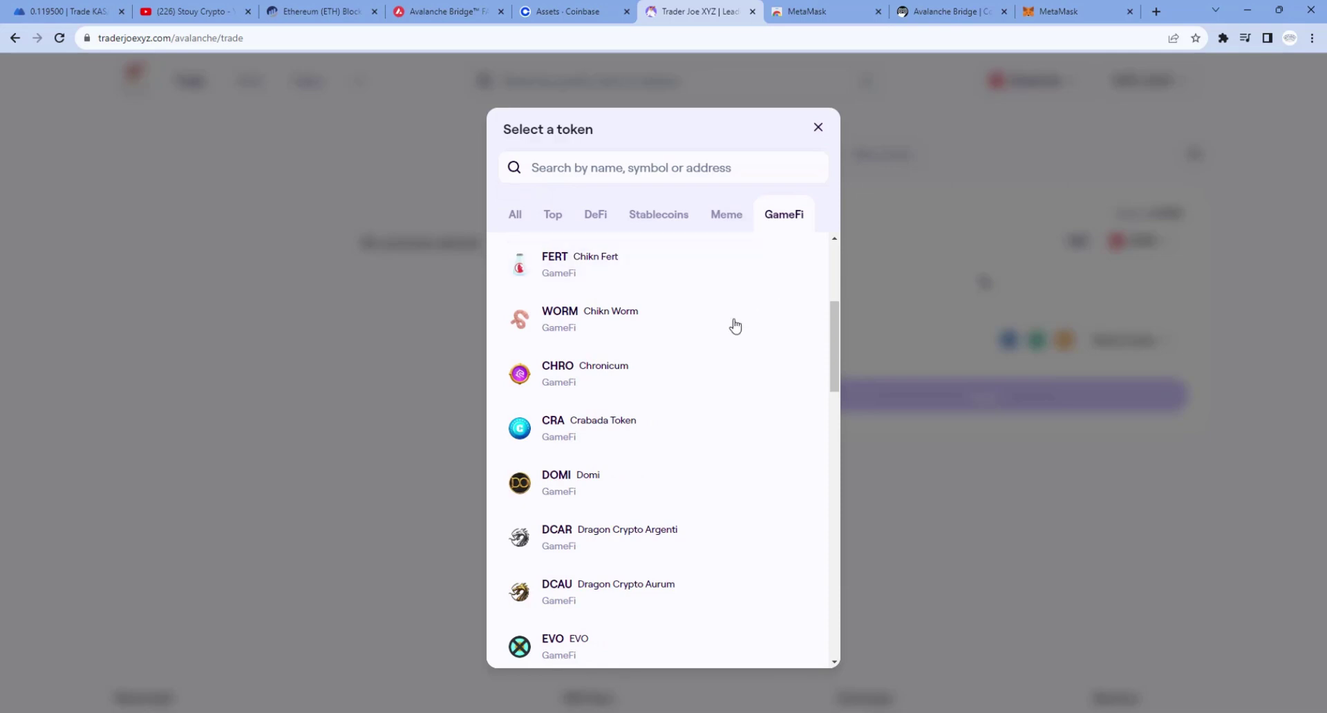
click(727, 219)
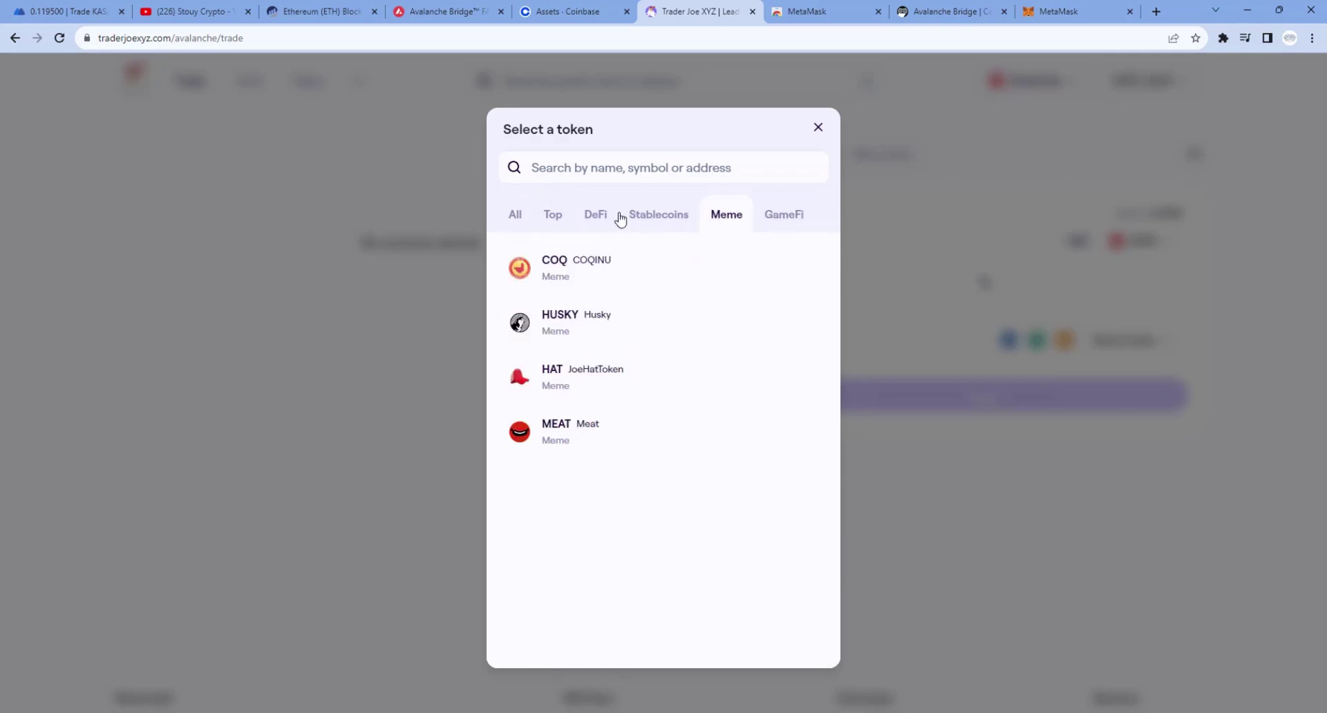
click(520, 220)
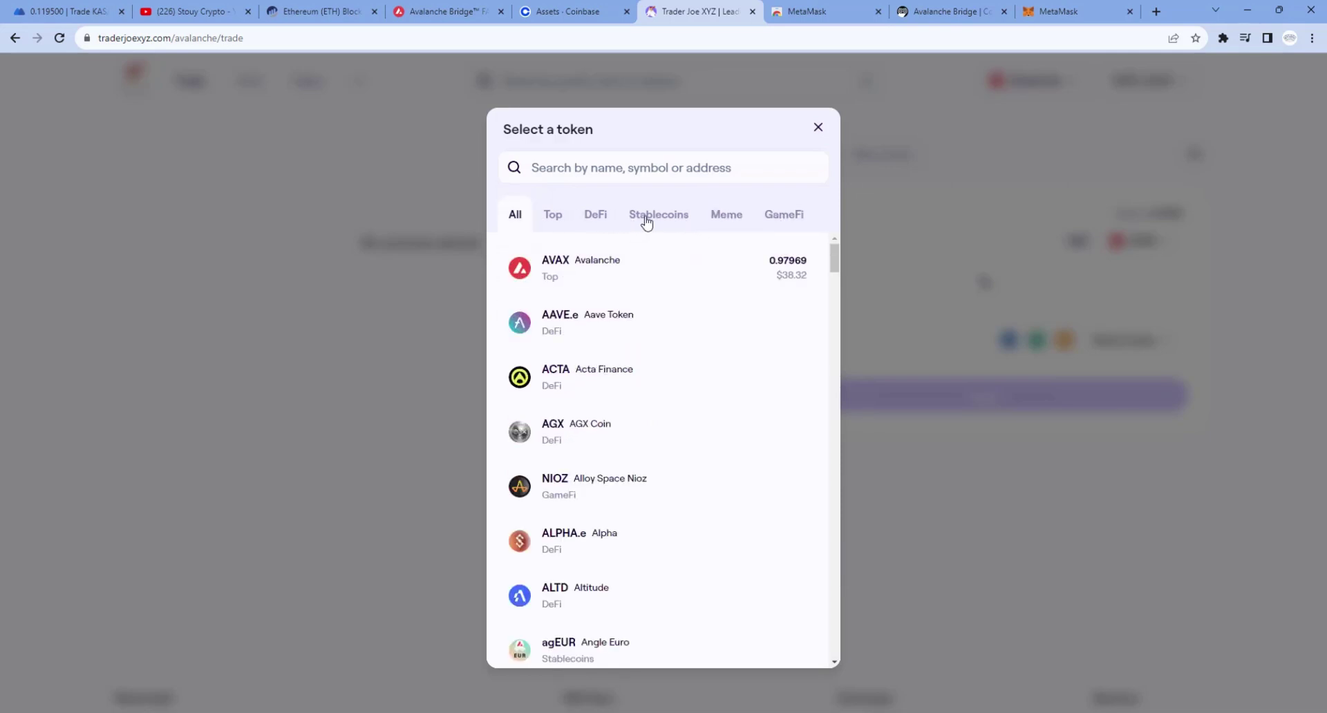
click(646, 220)
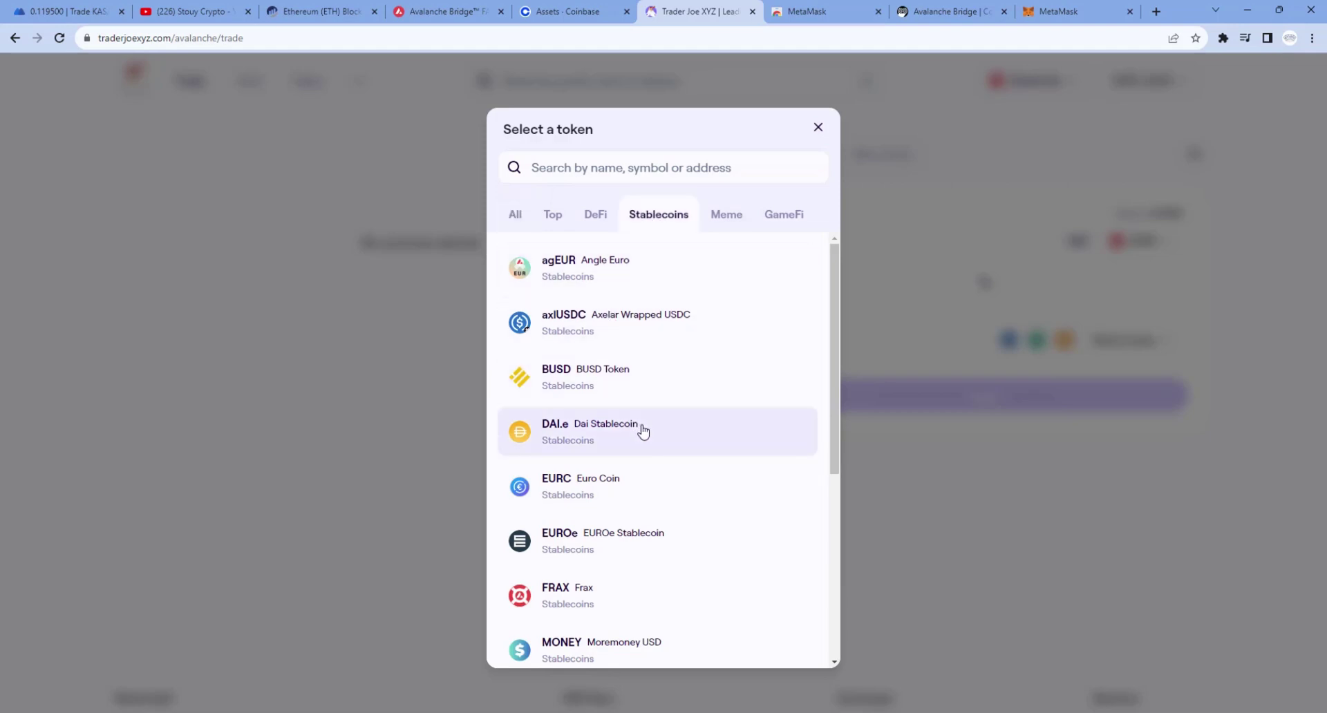
scroll(642, 432, down, 2)
scroll(655, 443, down, 3)
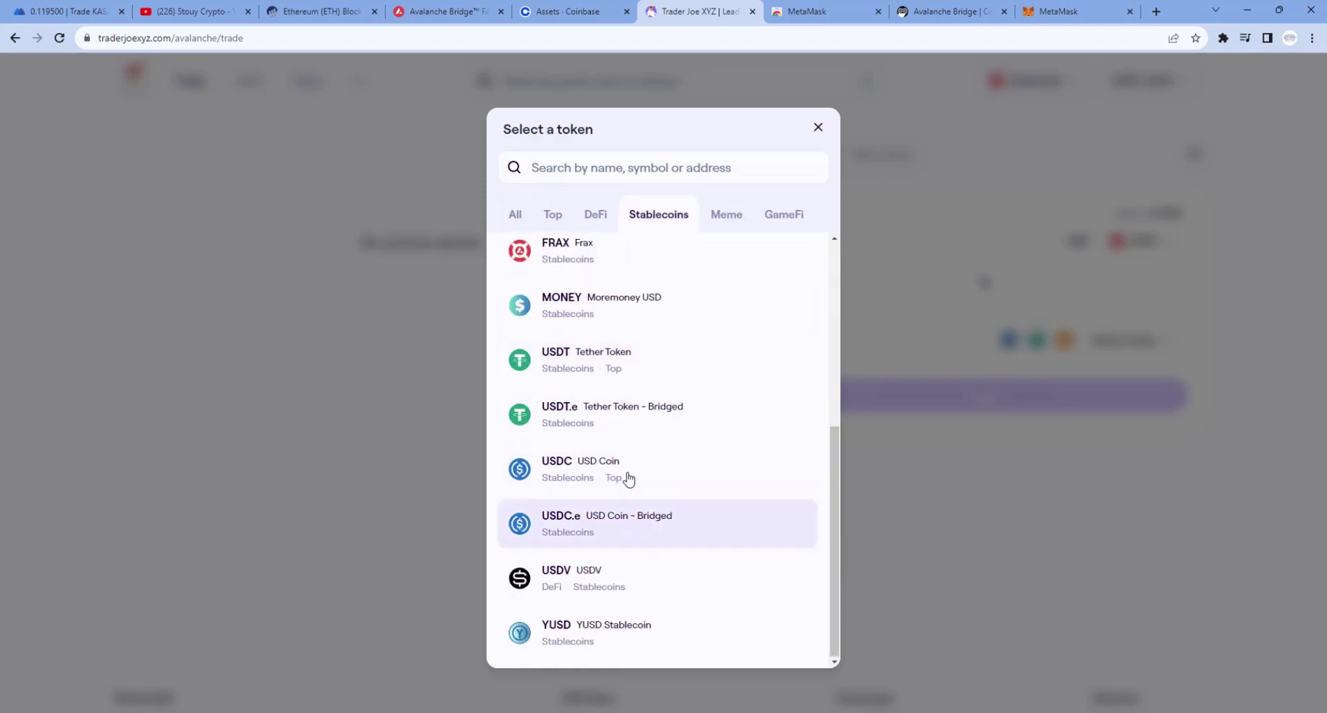
click(700, 478)
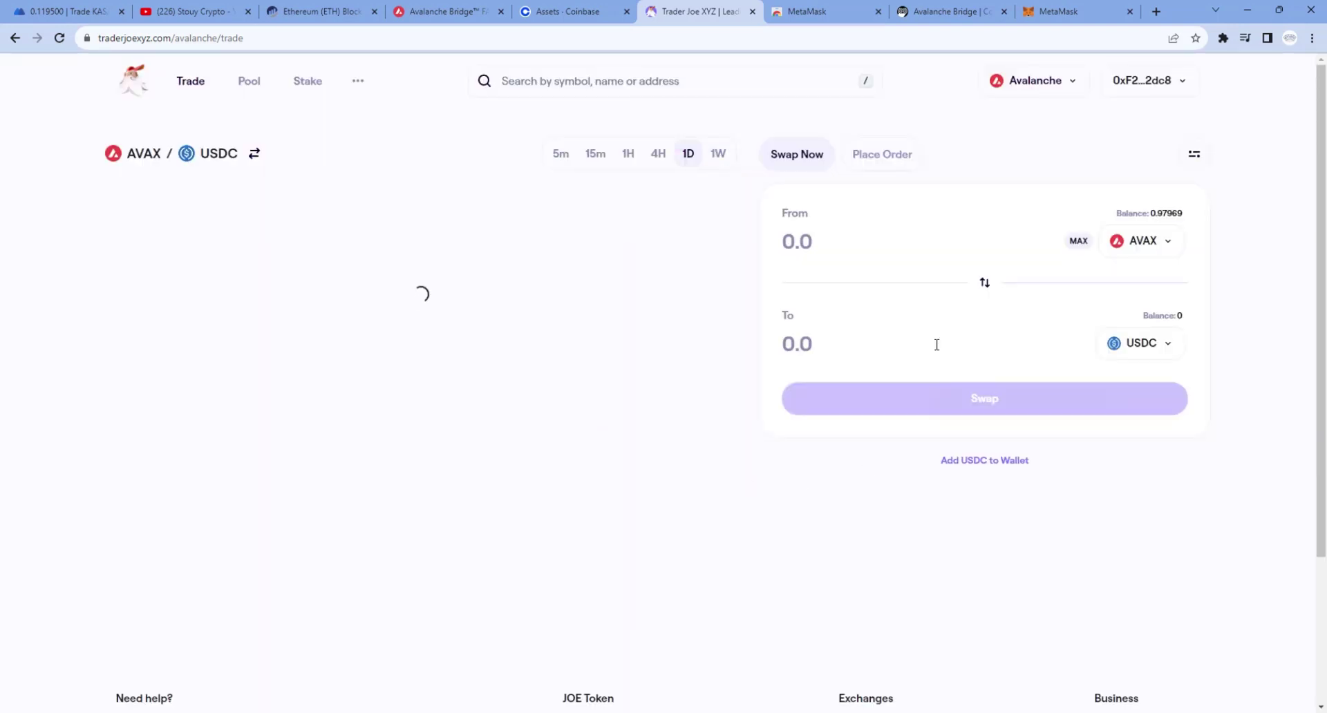
- Swap 0.6 AVAX for about 23.403163 USDC and approve it in MetaMask
click(933, 246)
text(.6)
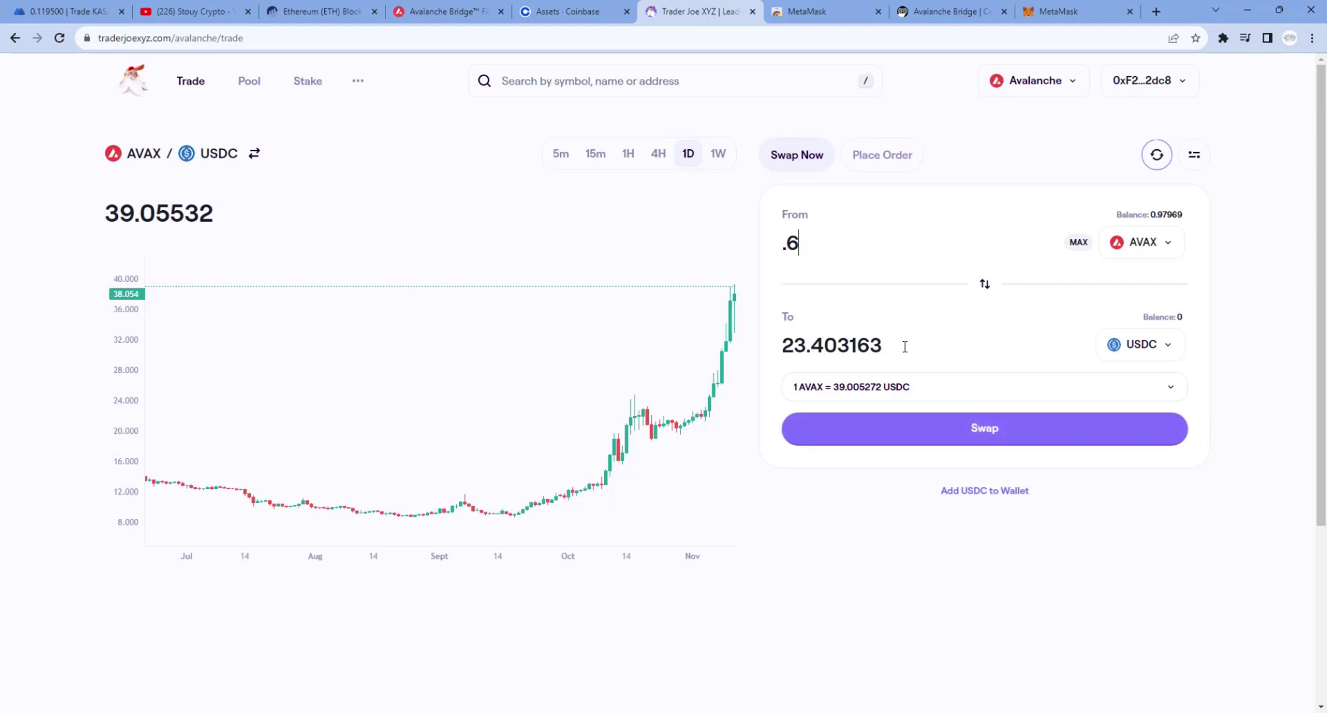
click(933, 436)
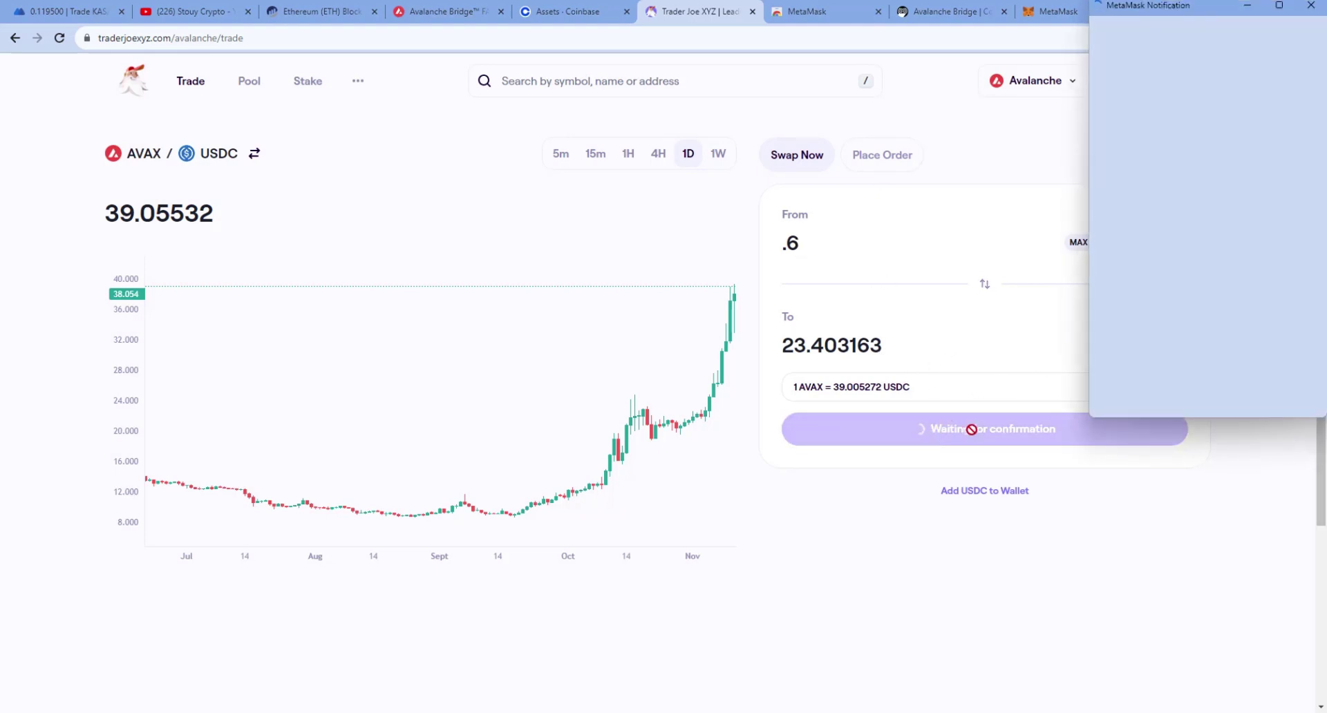
scroll(1213, 325, up, 1)
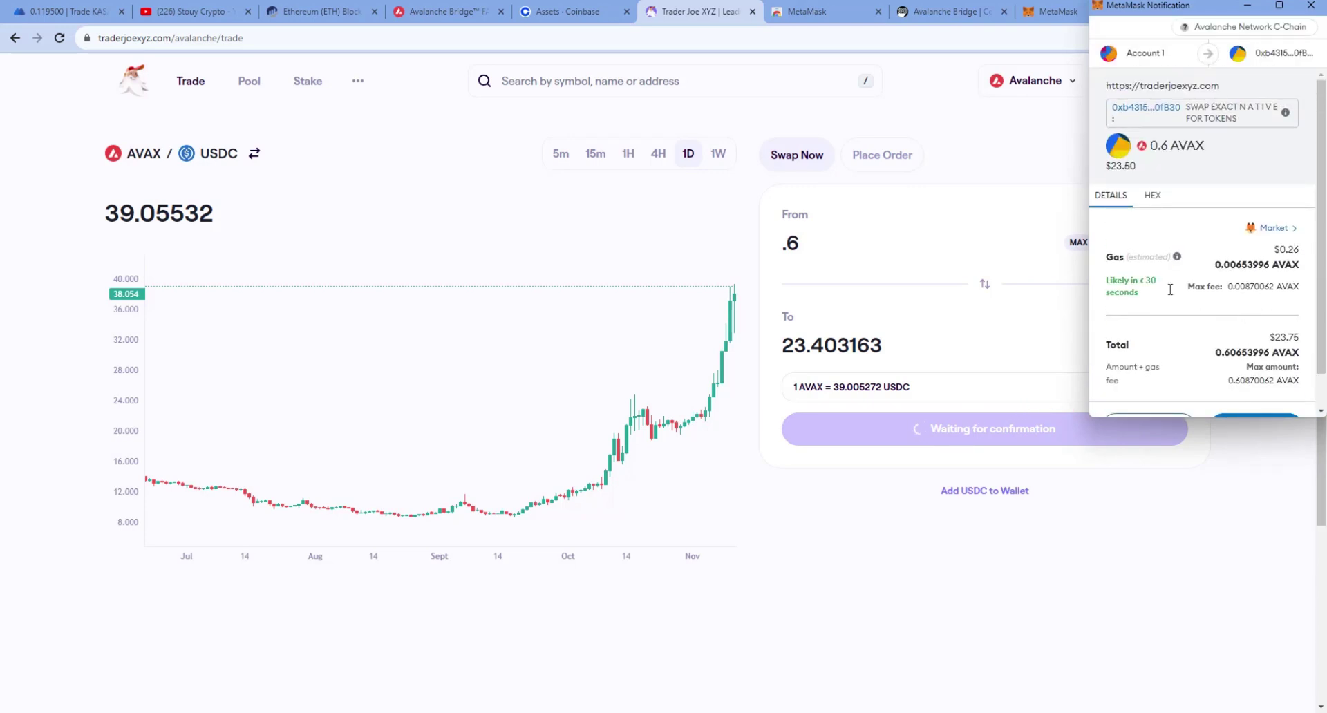
scroll(1151, 311, down, 1)
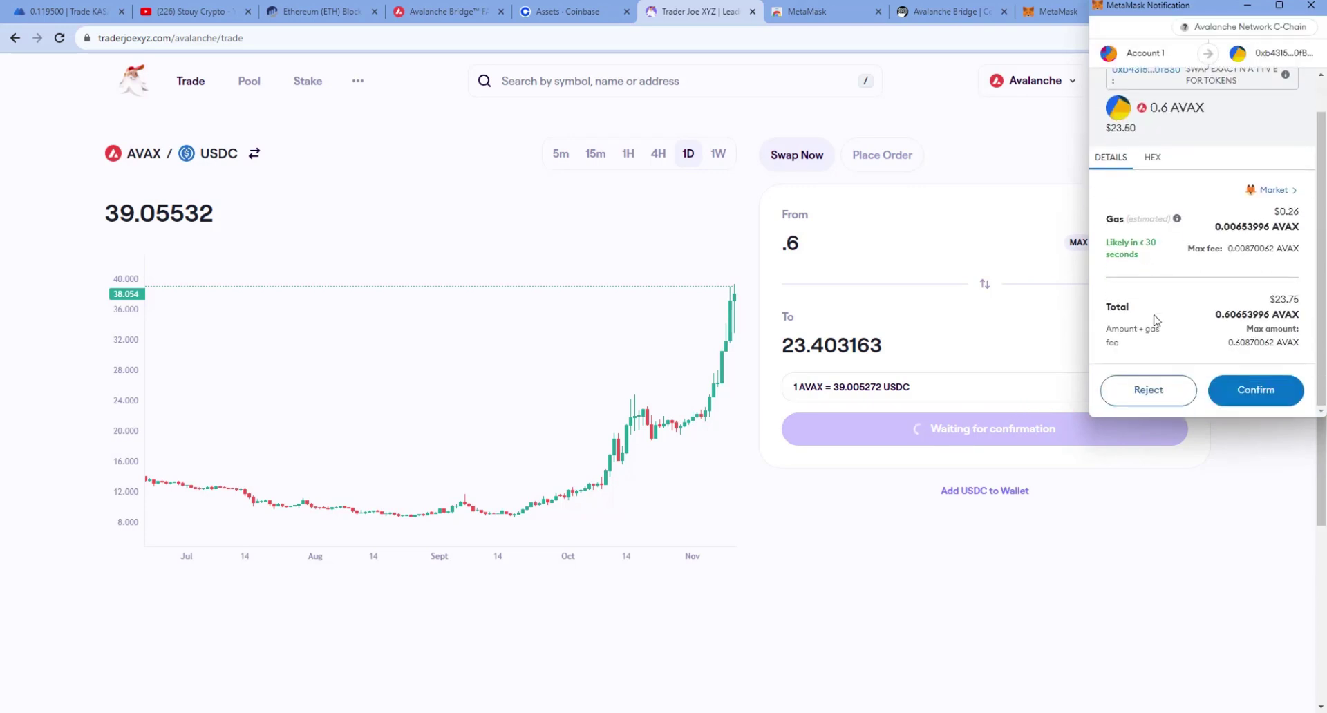
click(1244, 389)
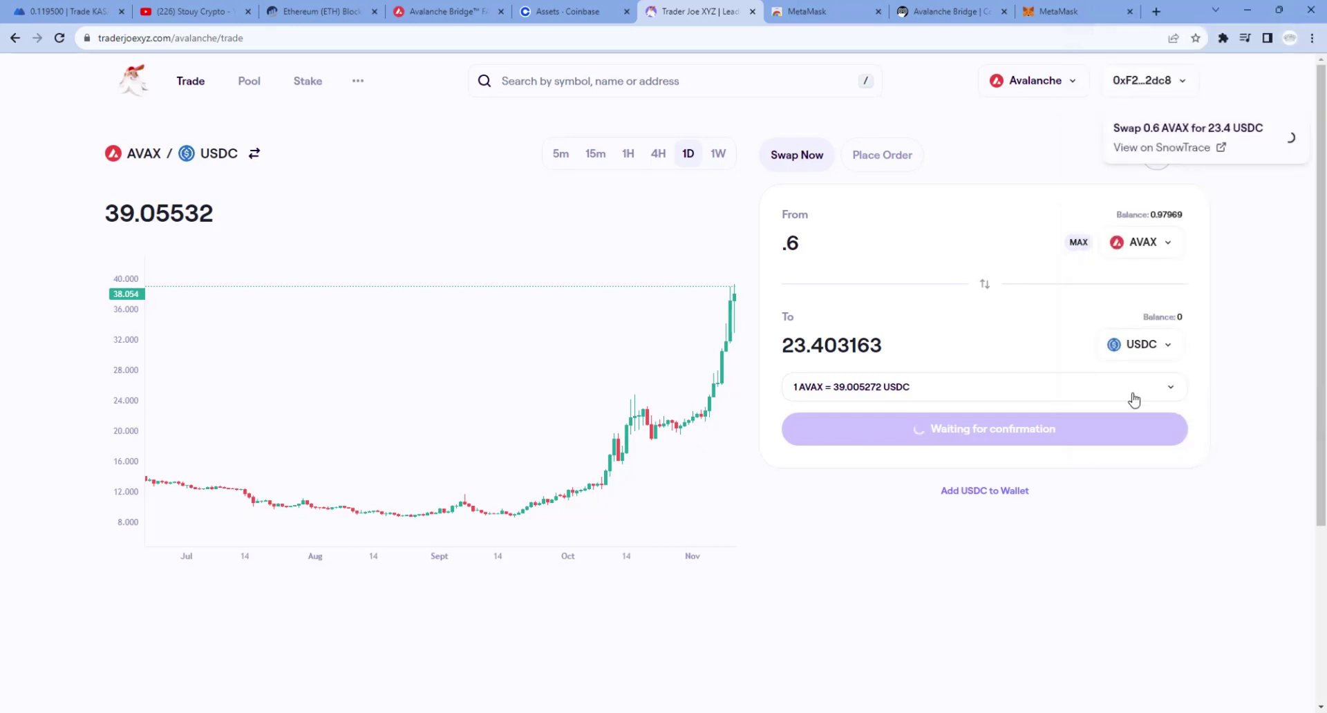
- Verify the swap succeeded on Snowtrace, then return to the Trader Joe trade page
click(1151, 158)
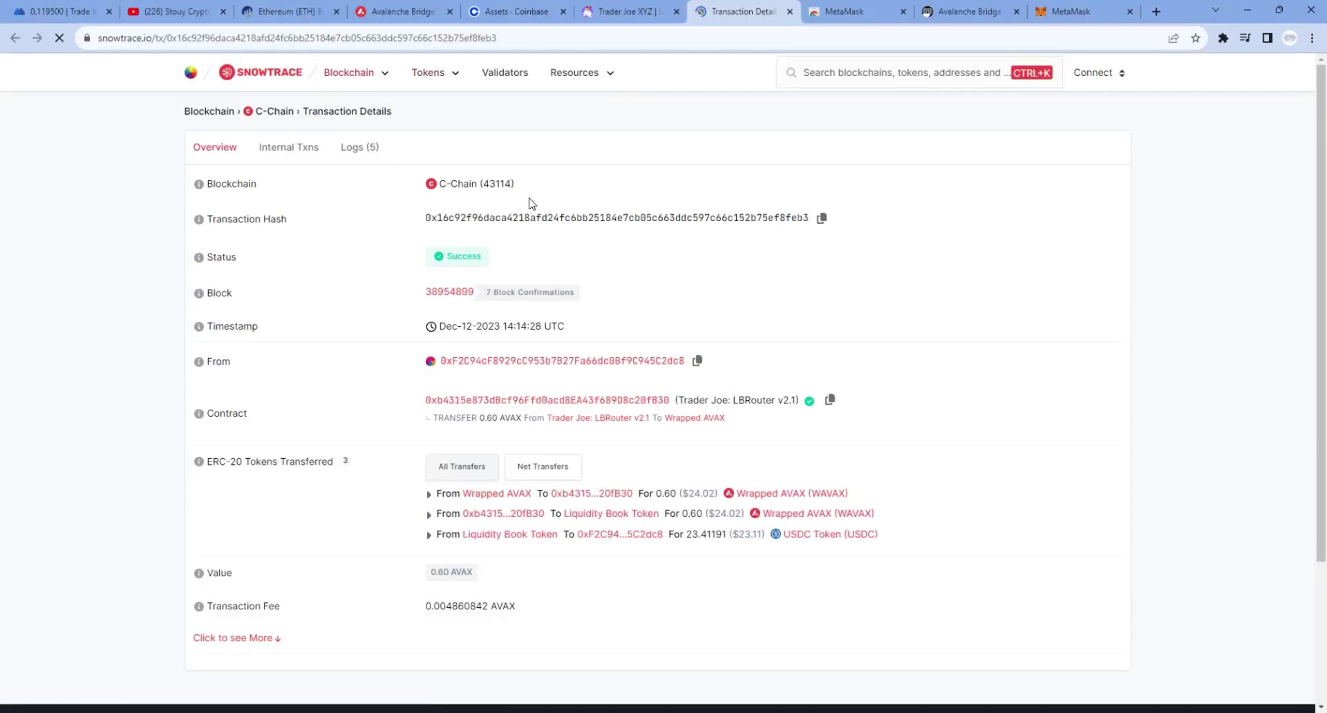
click(630, 10)
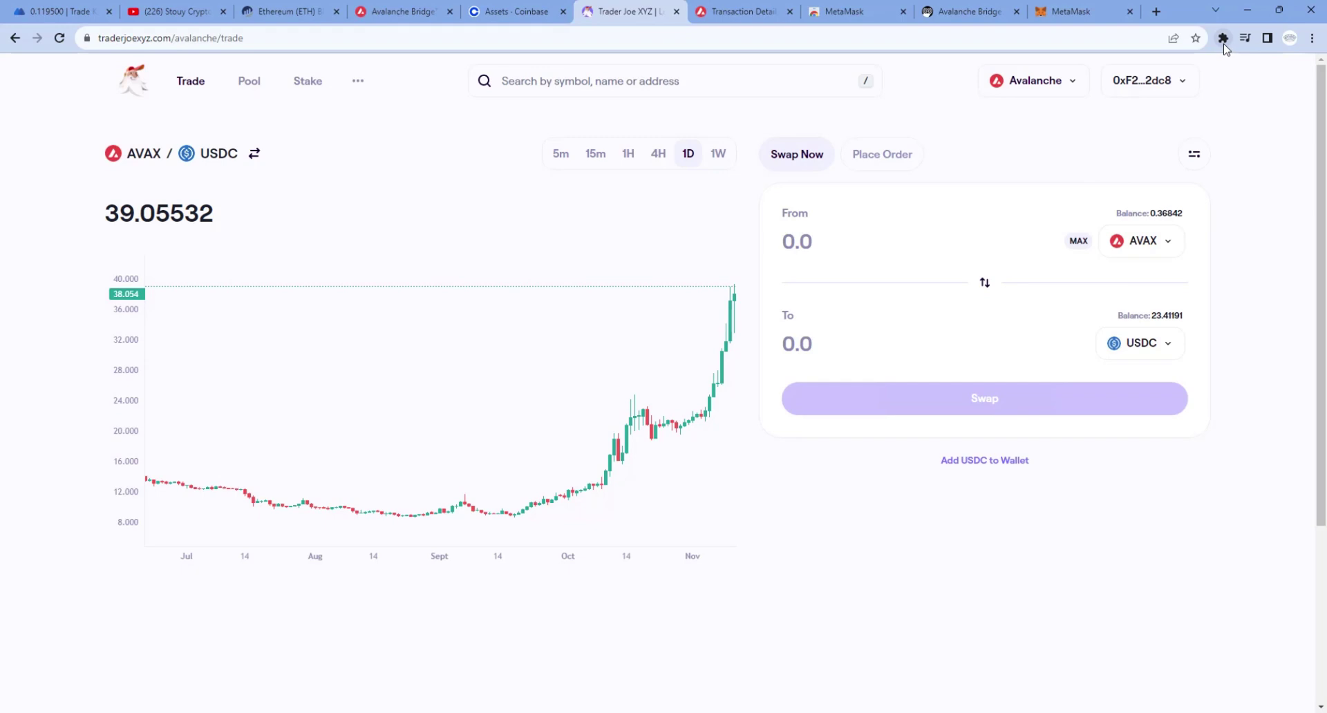
- Check MetaMask's balances, then add USDC as a token via Trader Joe's Add USDC to Wallet
click(1223, 40)
click(1087, 163)
click(1021, 276)
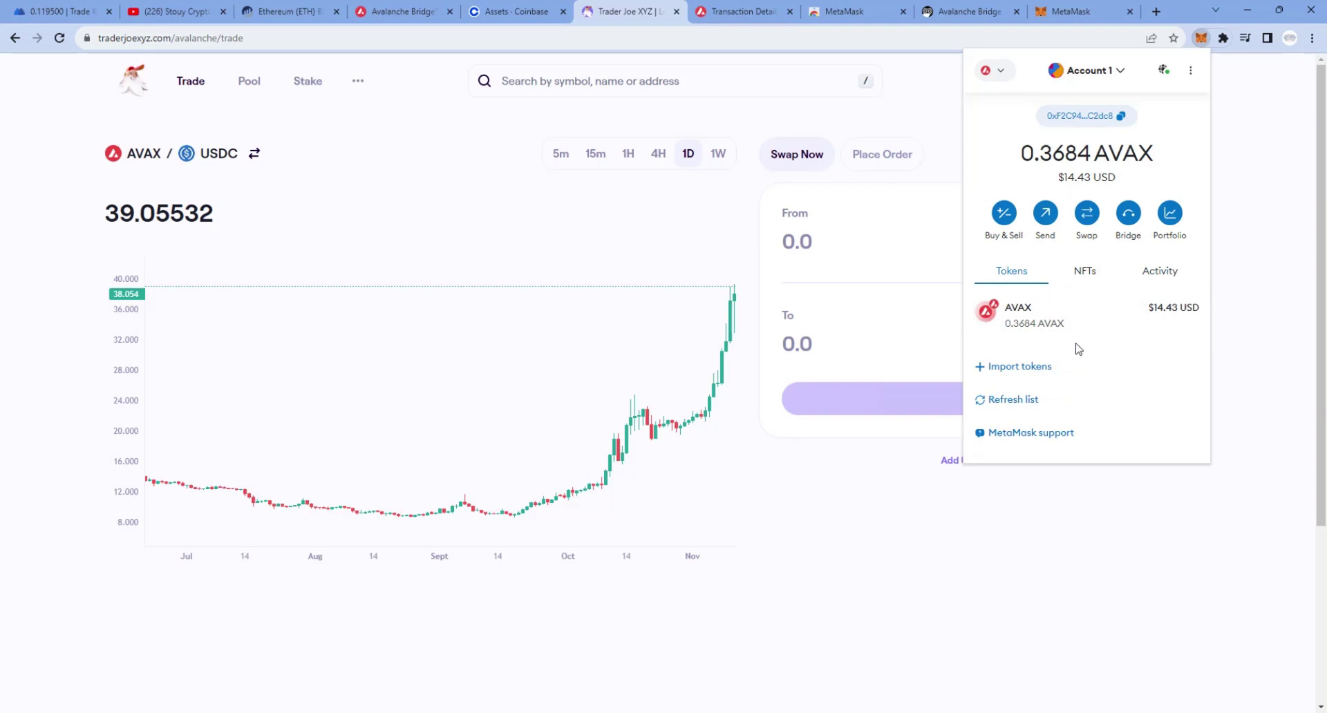
click(980, 533)
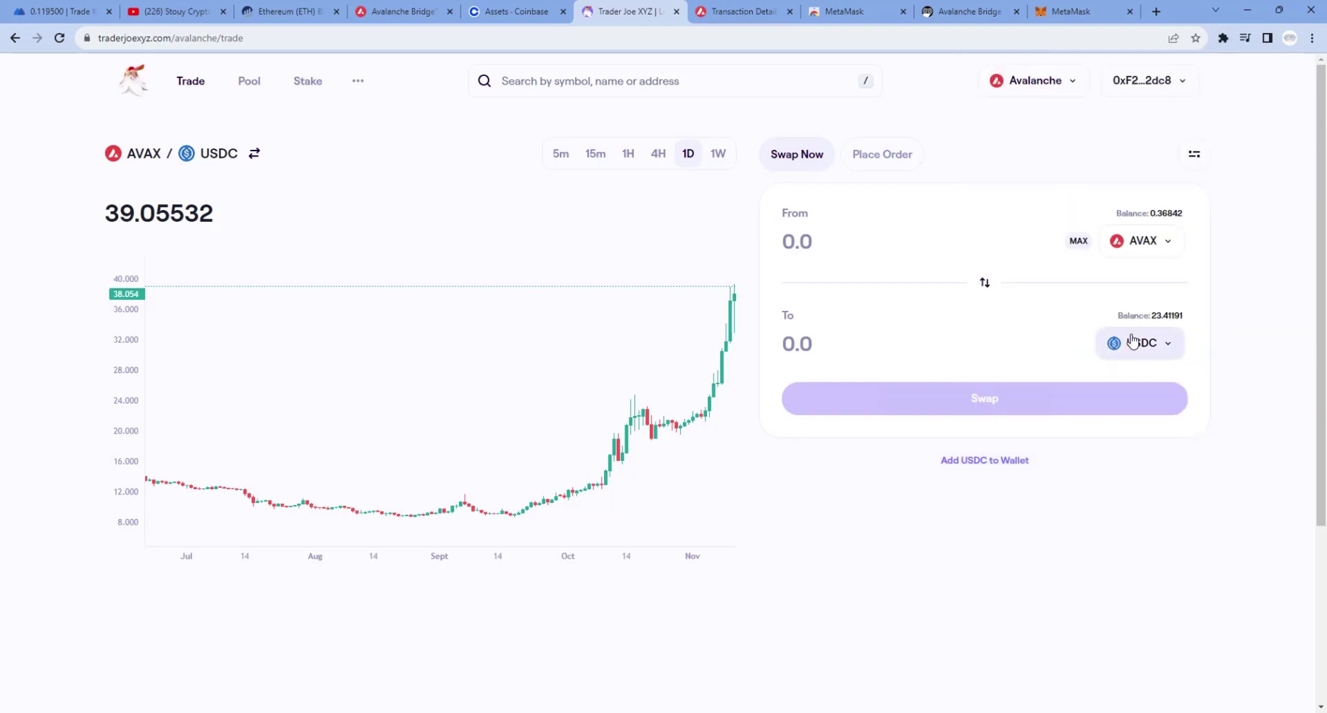
click(978, 463)
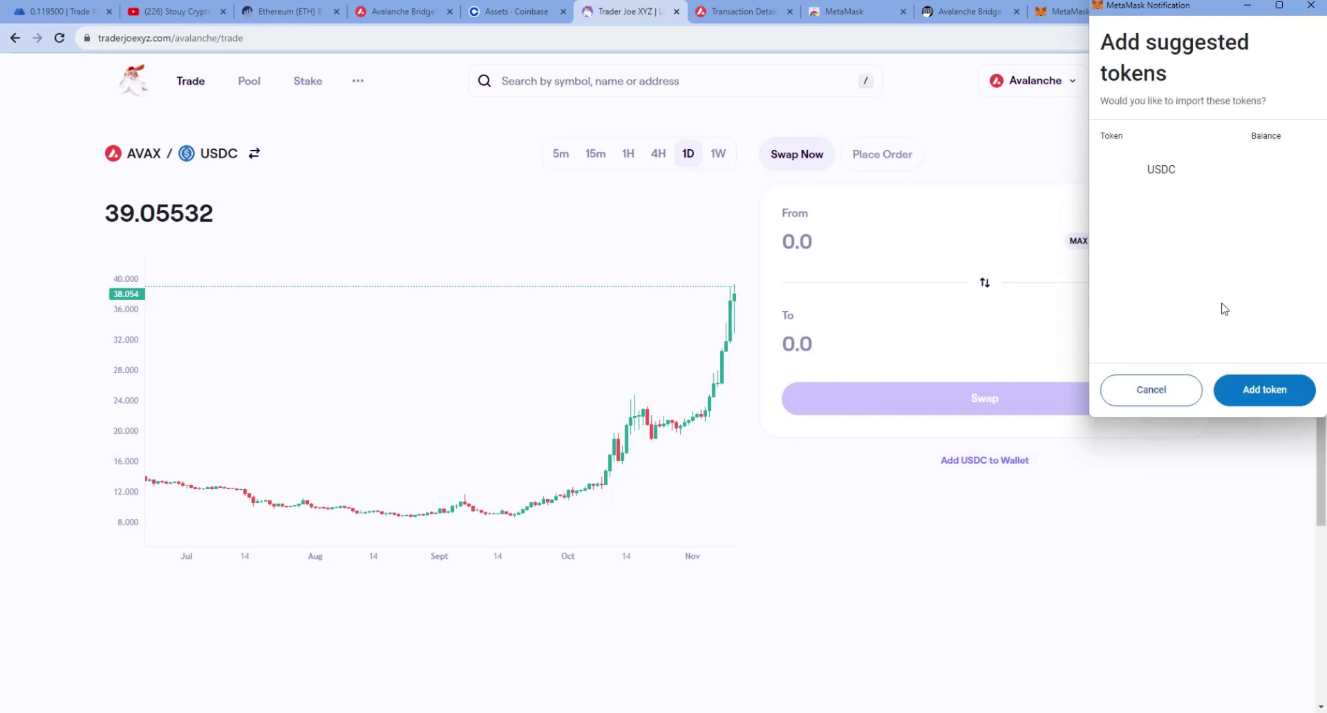
click(1261, 397)
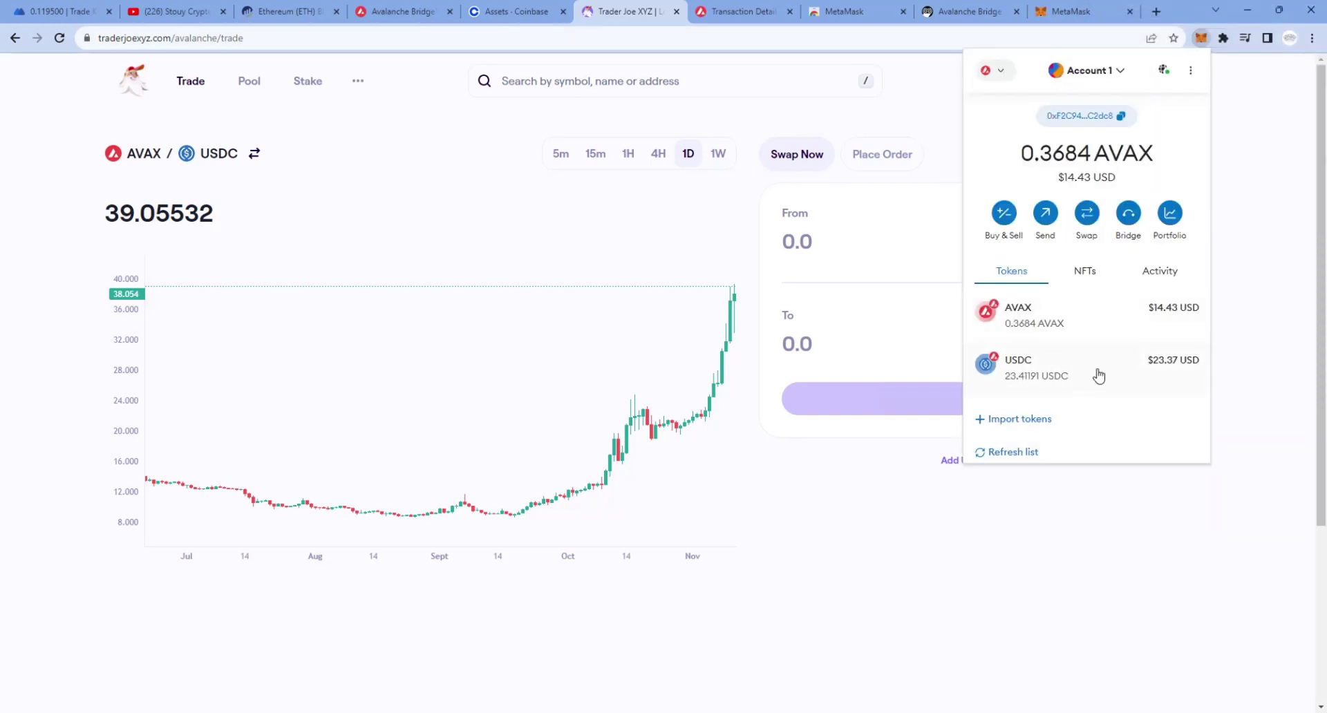